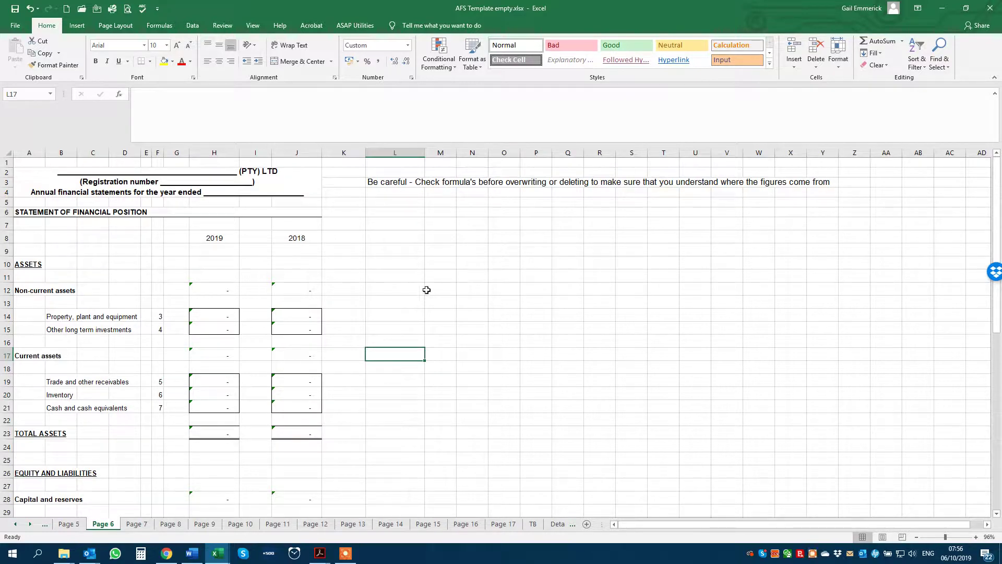
Select cells around the property figures and enter an empty one, leaving it blank.
{"action": "left_click", "coordinate": [406, 288]}
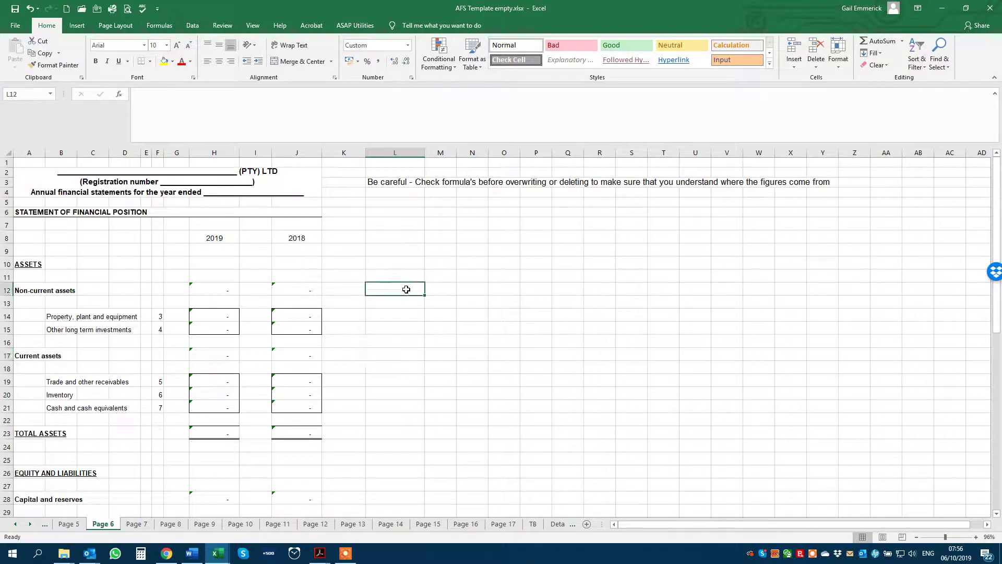
{"action": "left_click", "coordinate": [353, 277]}
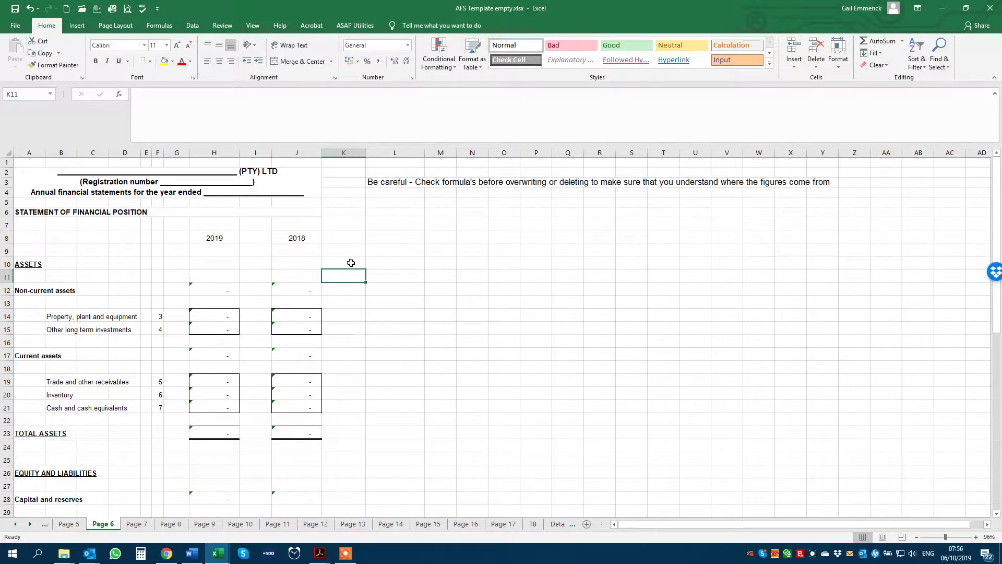
{"action": "left_click", "coordinate": [352, 264]}
{"action": "left_click", "coordinate": [384, 263]}
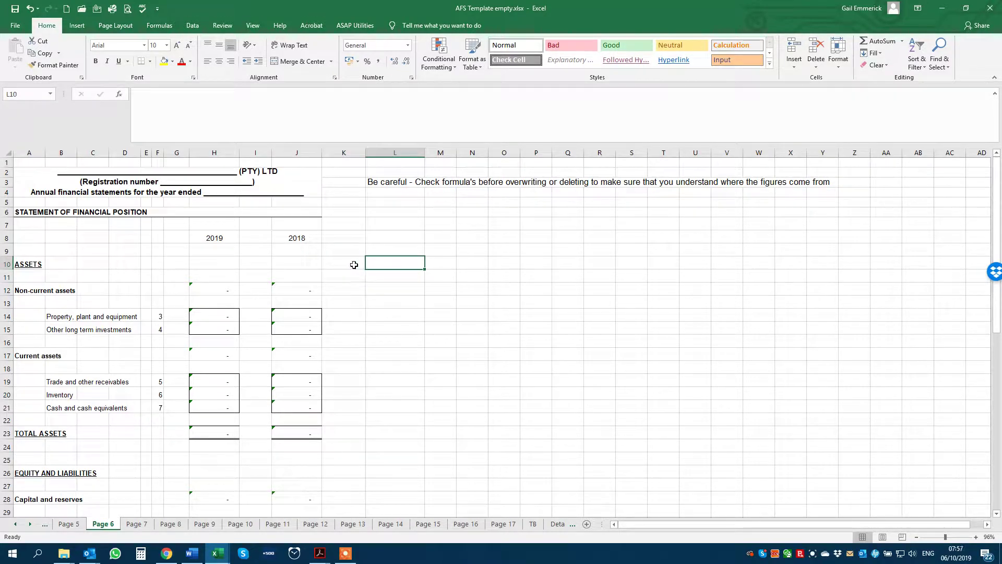
{"action": "left_click", "coordinate": [353, 262]}
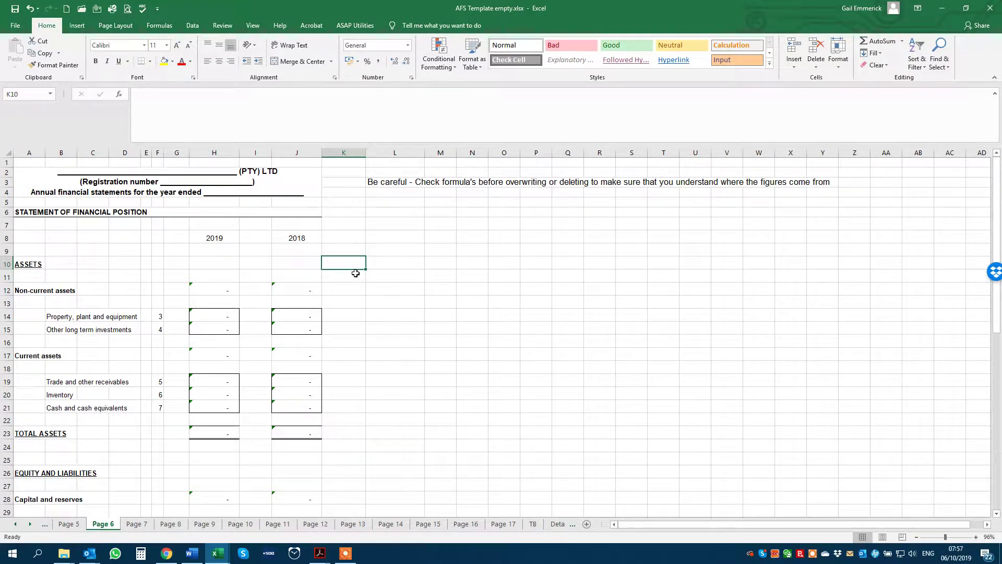
{"action": "left_click", "coordinate": [356, 273]}
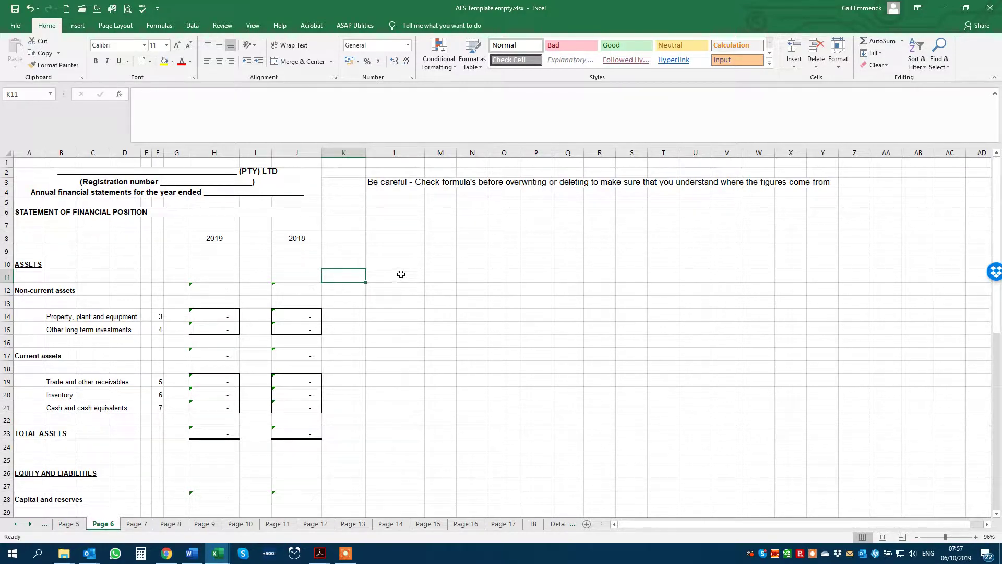
{"action": "double_click", "coordinate": [362, 314]}
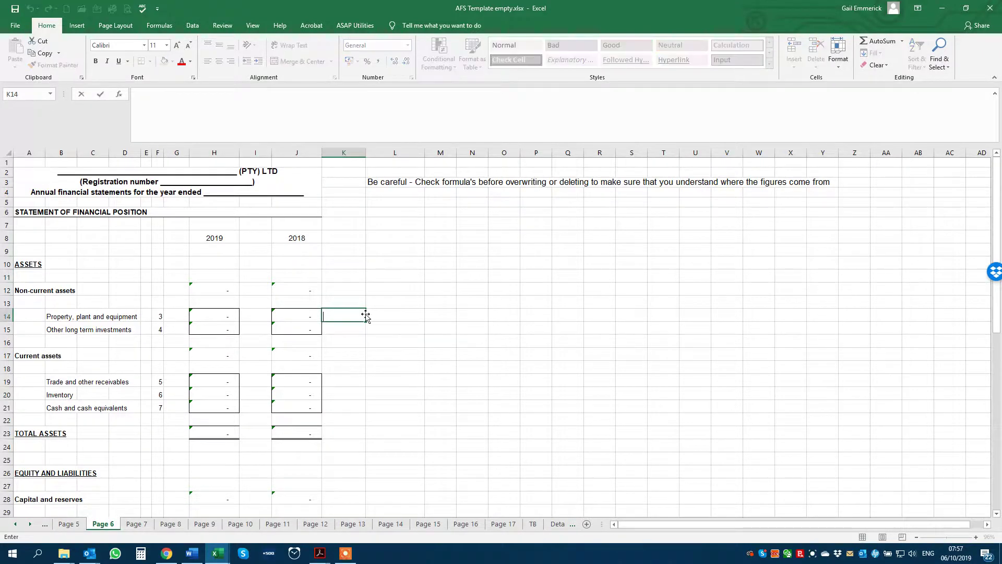
{"action": "left_click", "coordinate": [383, 290]}
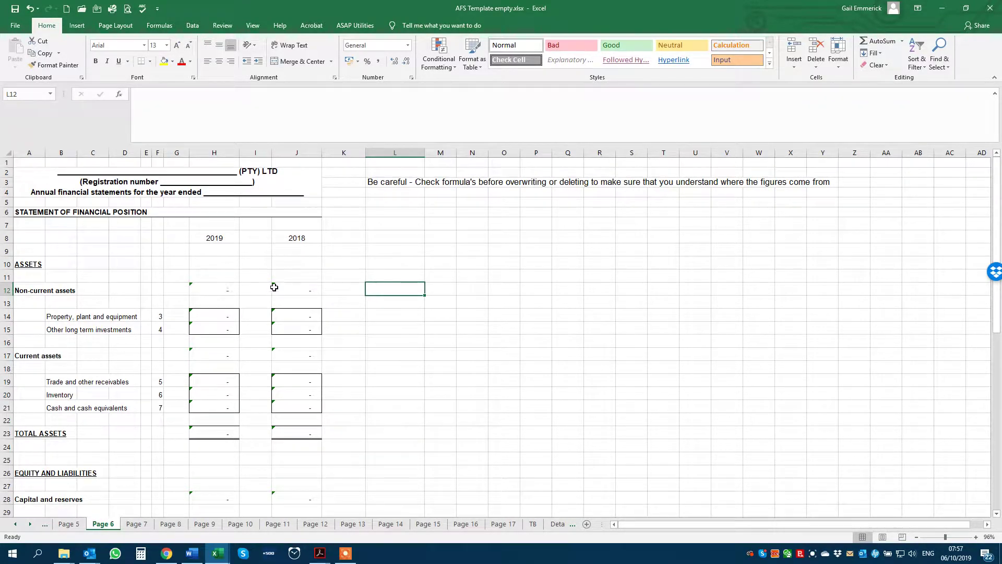
Inspect the 2019 and 2018 non-current and current assets total formulas and their linked amounts.
{"action": "left_click", "coordinate": [305, 288]}
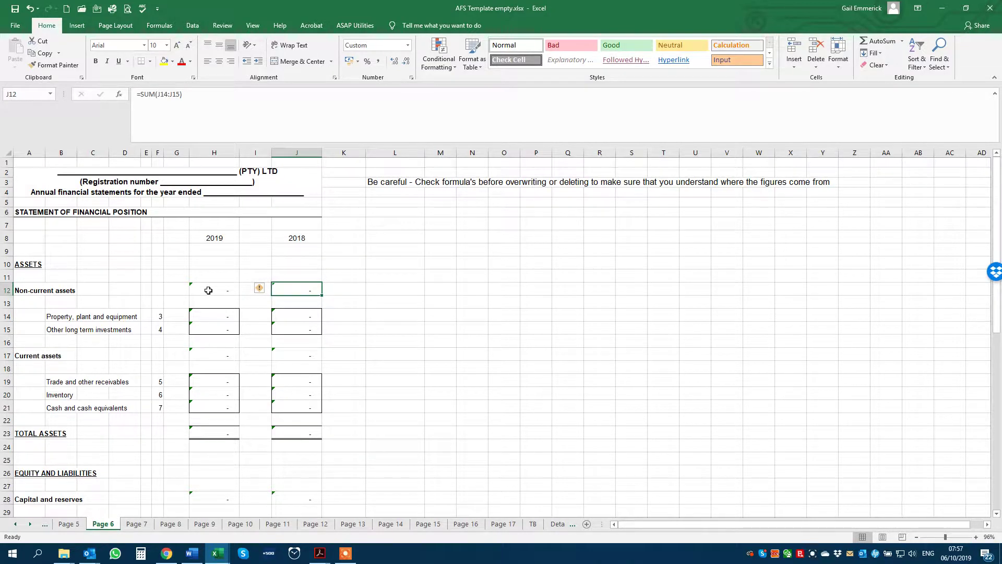
{"action": "left_click", "coordinate": [209, 290]}
{"action": "left_click", "coordinate": [213, 316]}
{"action": "left_click", "coordinate": [212, 328]}
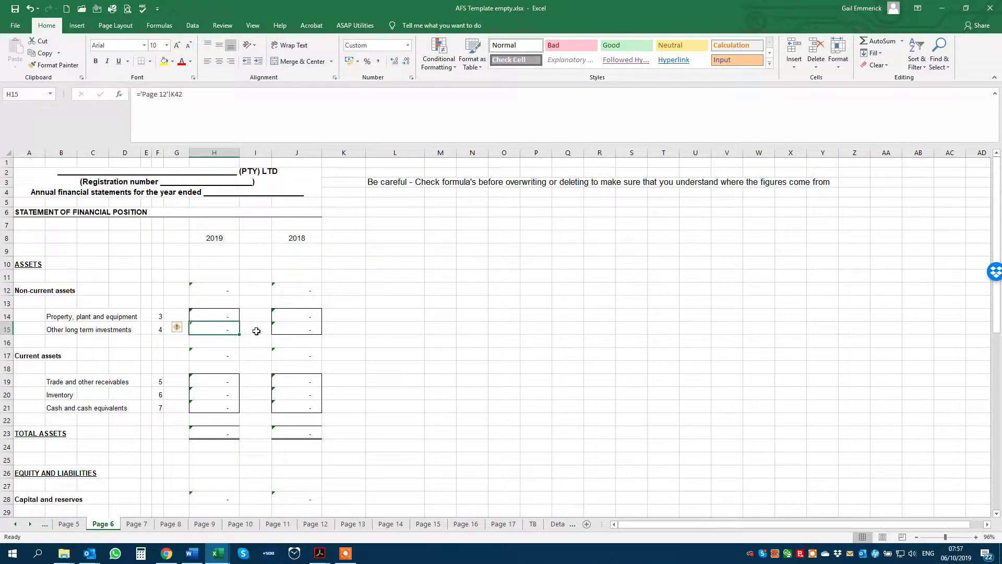
{"action": "left_click", "coordinate": [300, 329]}
{"action": "left_click", "coordinate": [297, 315]}
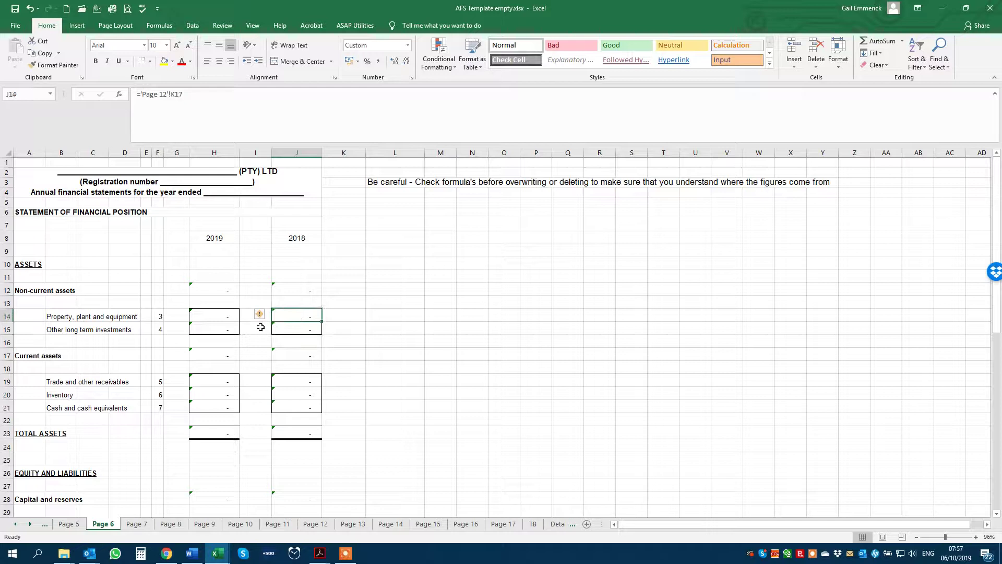
{"action": "left_click", "coordinate": [229, 354]}
{"action": "left_click", "coordinate": [305, 354]}
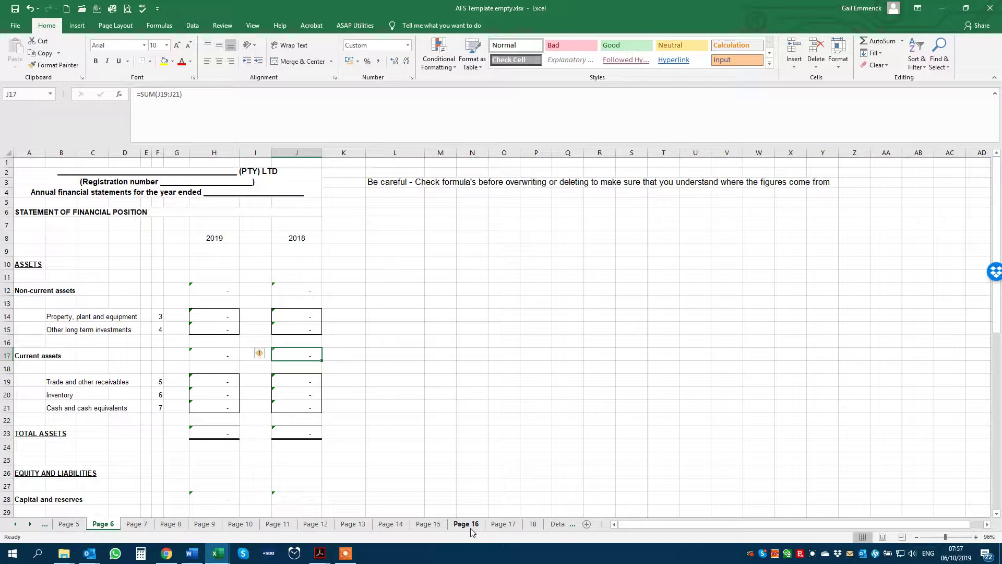
Look at the Page 17 and TB sheets, then go to the Page 16 expenditure list.
{"action": "left_click", "coordinate": [504, 524]}
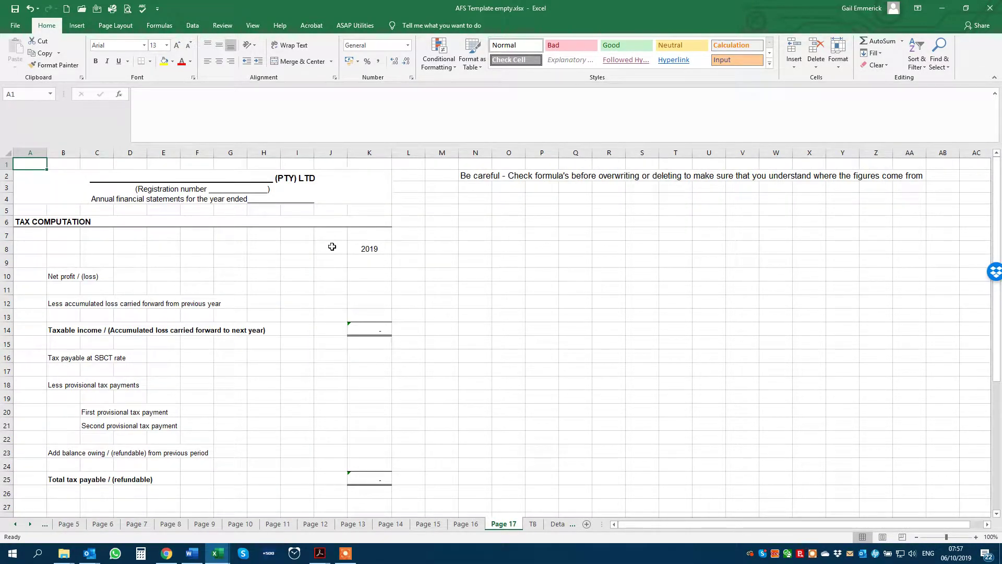
{"action": "left_click", "coordinate": [534, 524]}
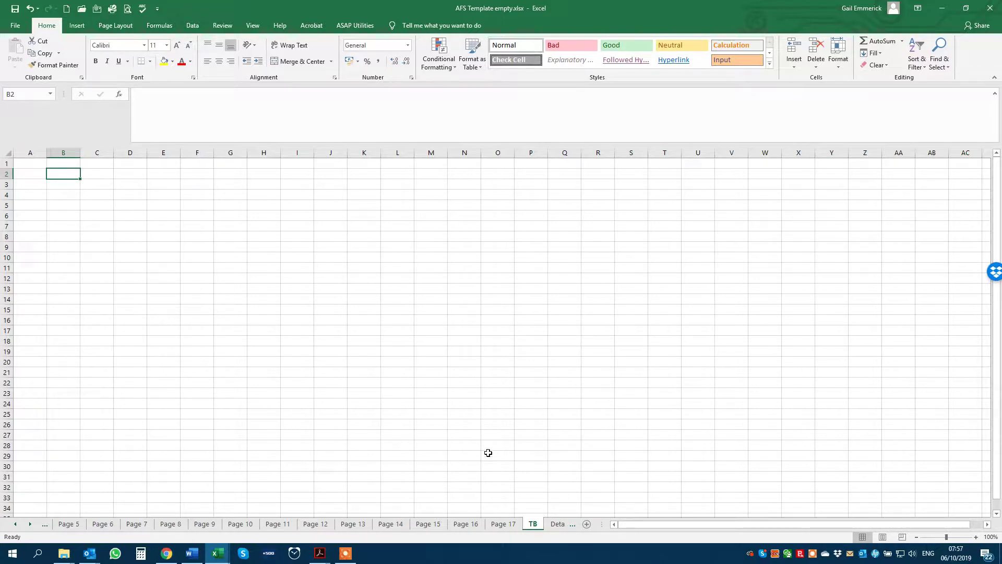
{"action": "left_click", "coordinate": [466, 525]}
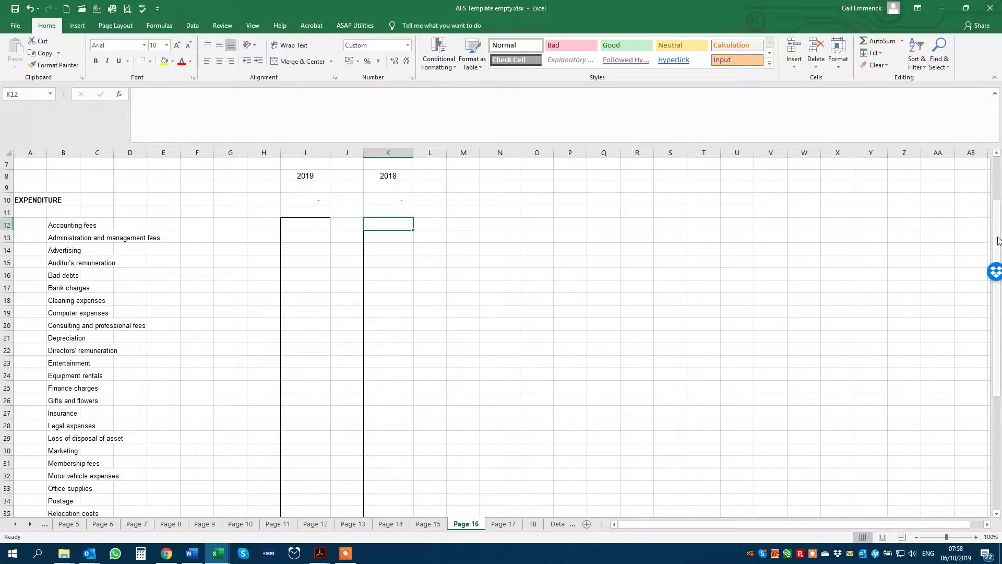
Put 6 500 in K12 for 2018 and 7 500 in I12 for 2019 as accounting fees.
{"action": "scroll", "coordinate": [476, 218], "scroll_direction": "up", "scroll_amount": 2}
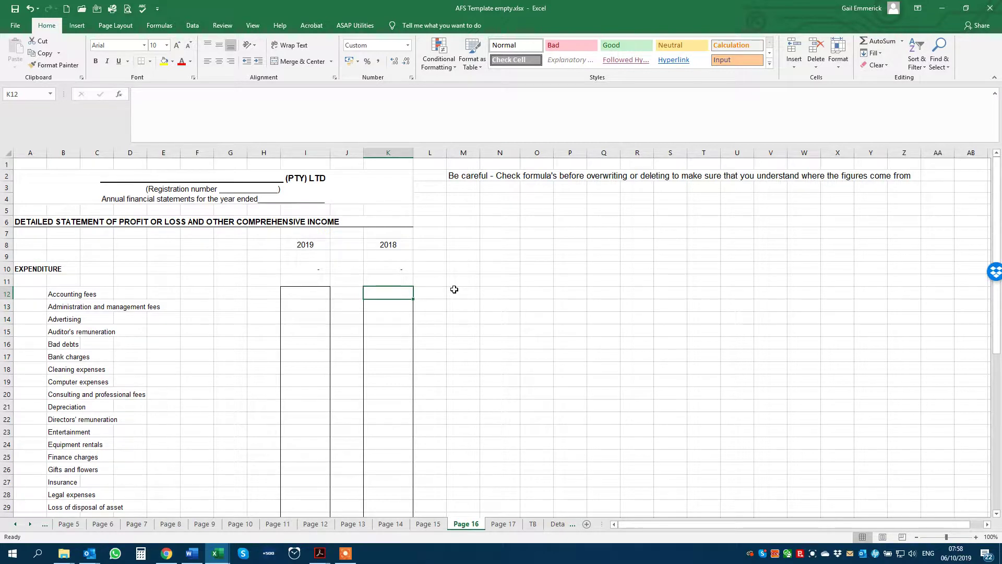
{"action": "type", "text": "6500"}
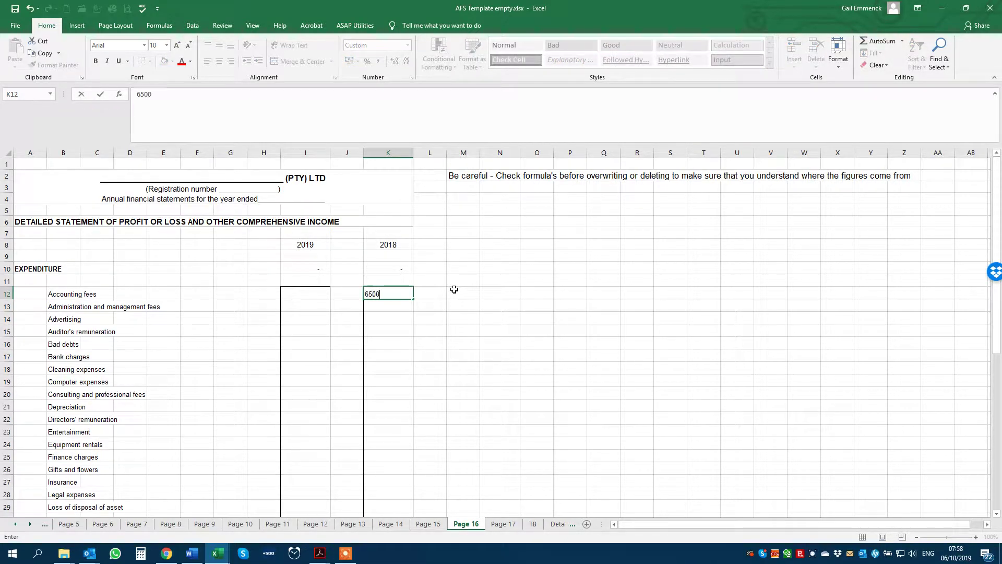
{"action": "key", "text": "Return"}
{"action": "key", "text": "Up"}
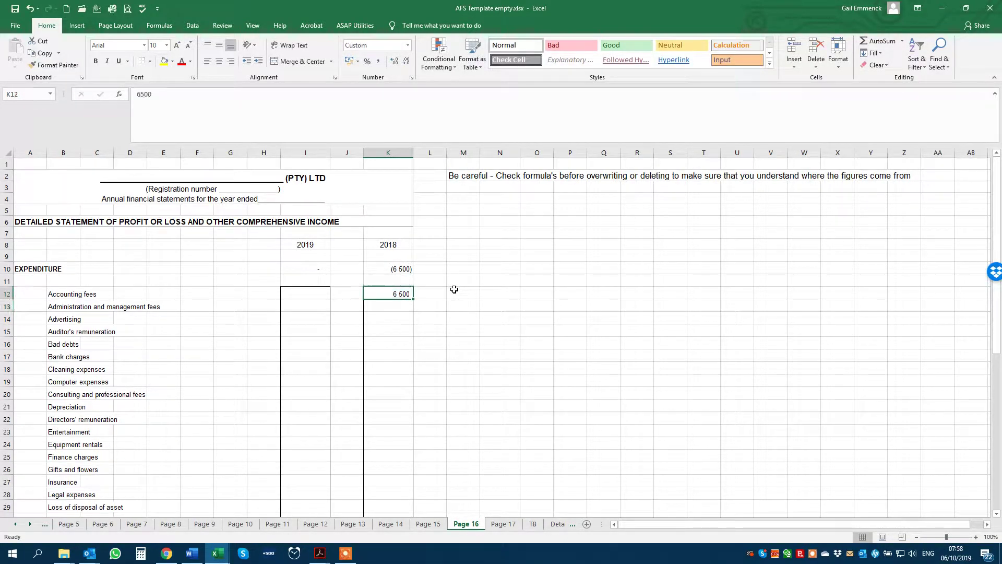
{"action": "key", "text": "Left"}
{"action": "key", "text": "Left"}
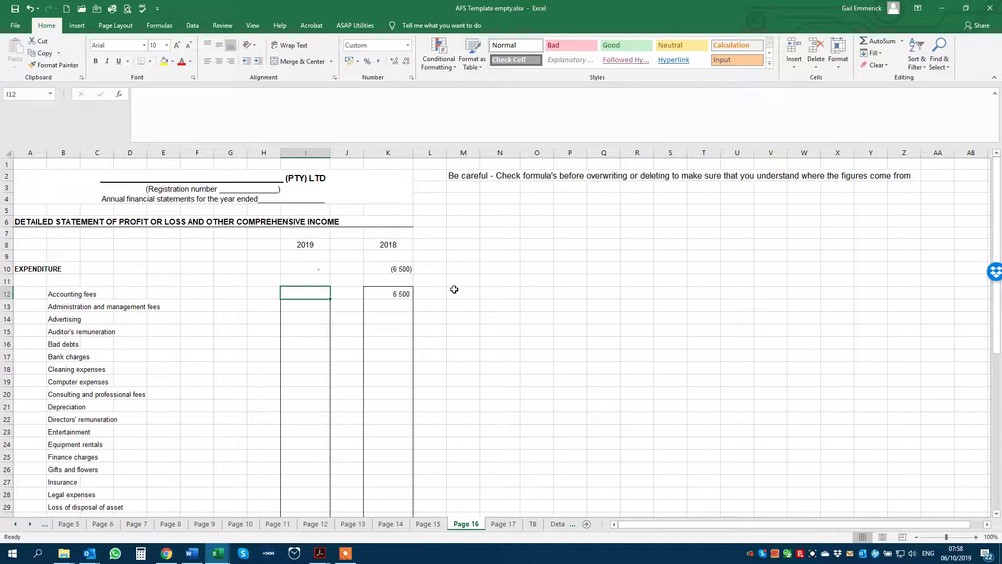
{"action": "type", "text": "7500"}
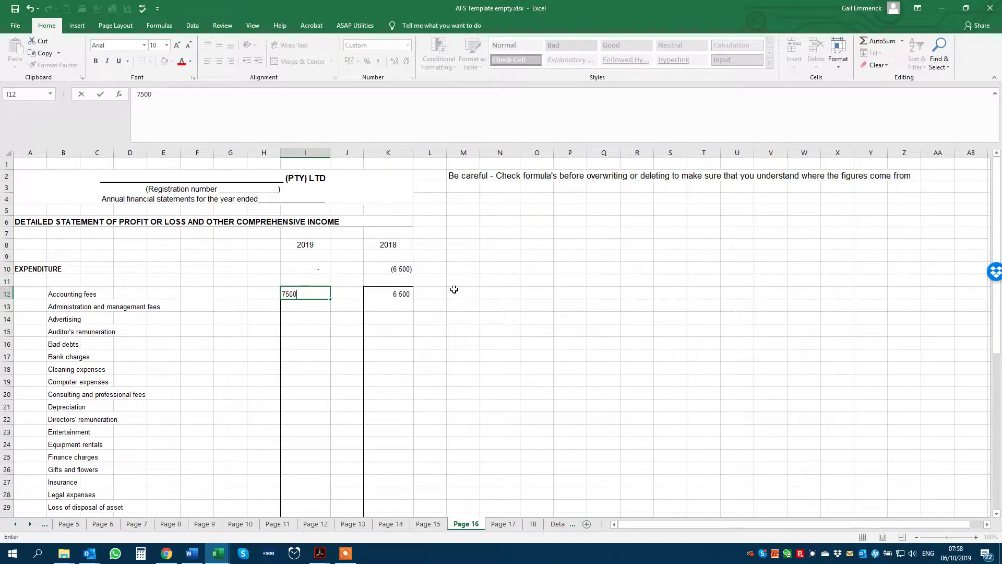
{"action": "key", "text": "Return"}
{"action": "key", "text": "Up"}
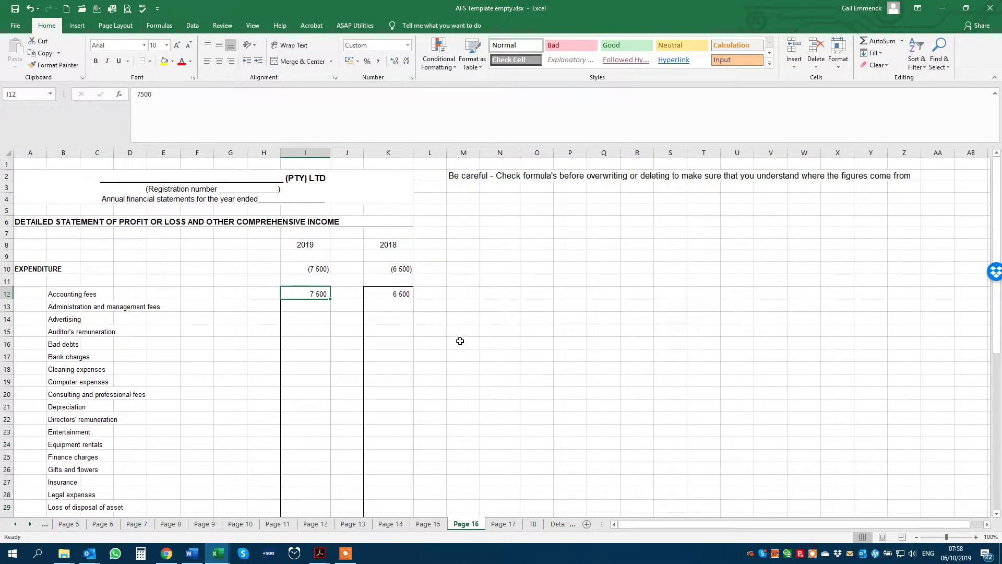
Clear both accounting fees amounts, checking the Page 15 statement before and after.
{"action": "left_click", "coordinate": [429, 524]}
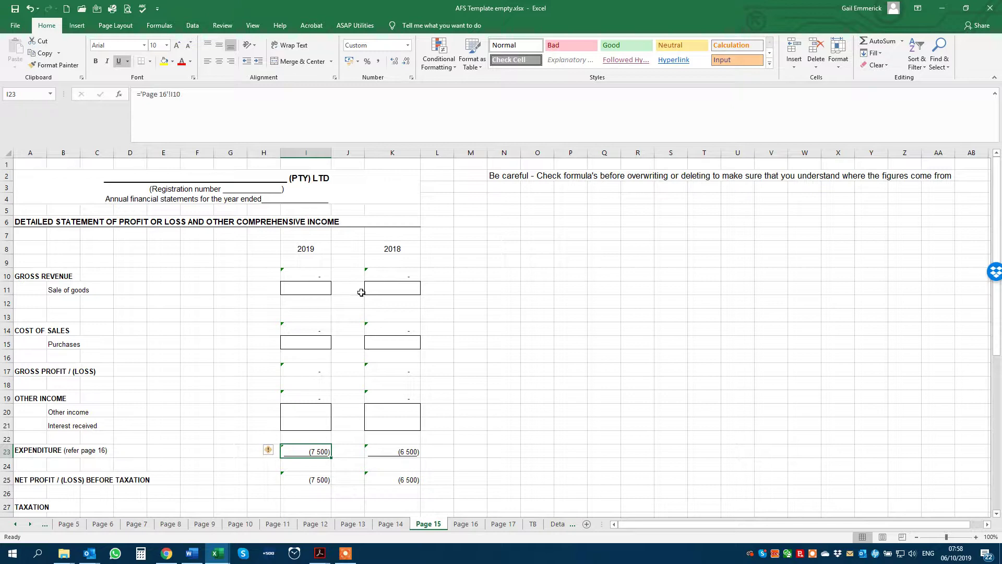
{"action": "left_click", "coordinate": [475, 523]}
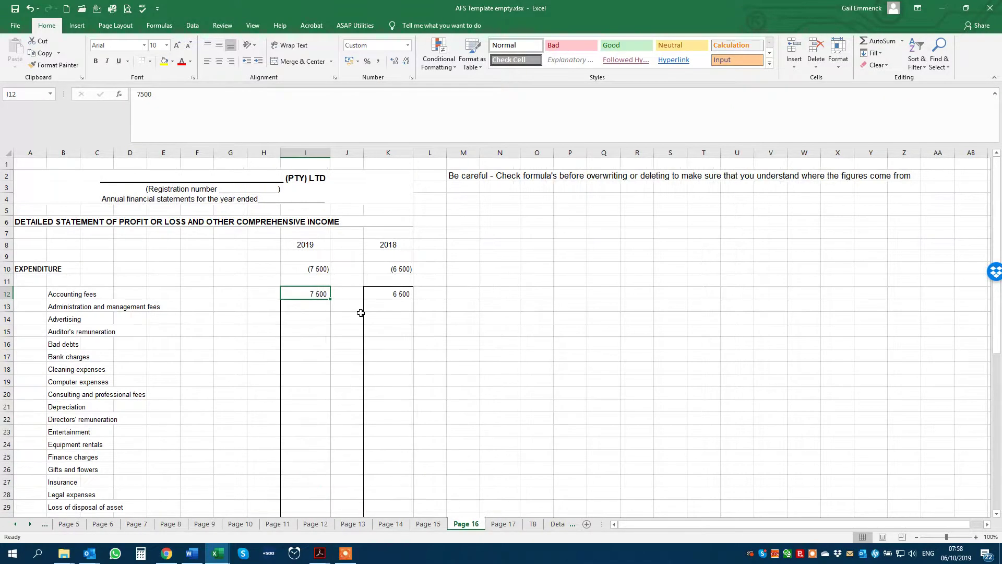
{"action": "key", "text": "Delete"}
{"action": "left_click", "coordinate": [385, 291]}
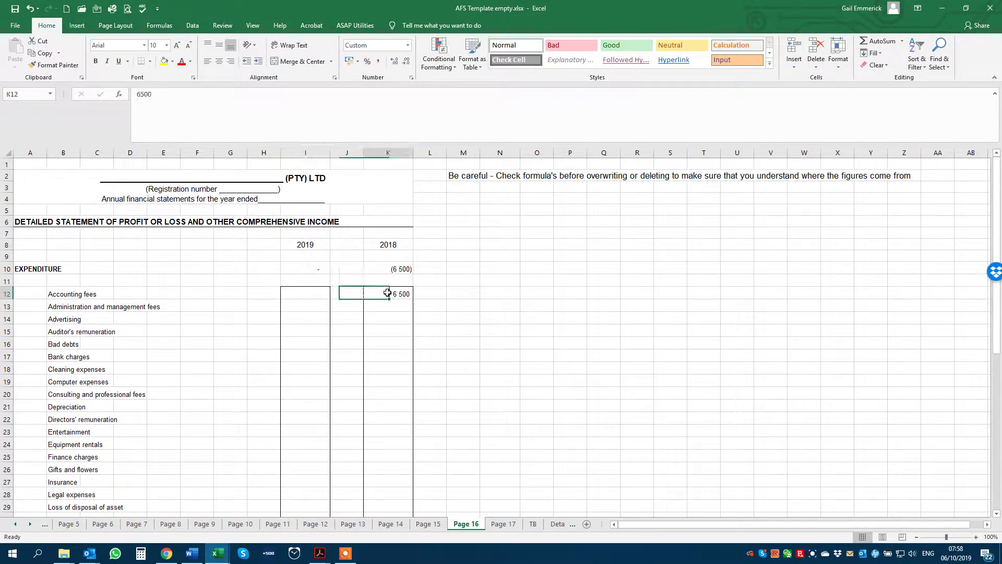
{"action": "key", "text": "Delete"}
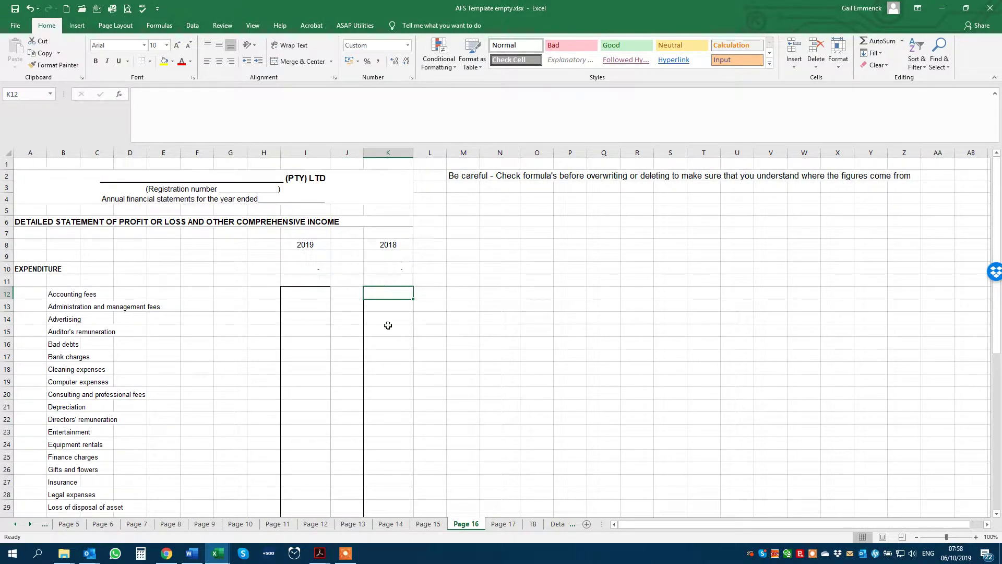
{"action": "left_click", "coordinate": [429, 524]}
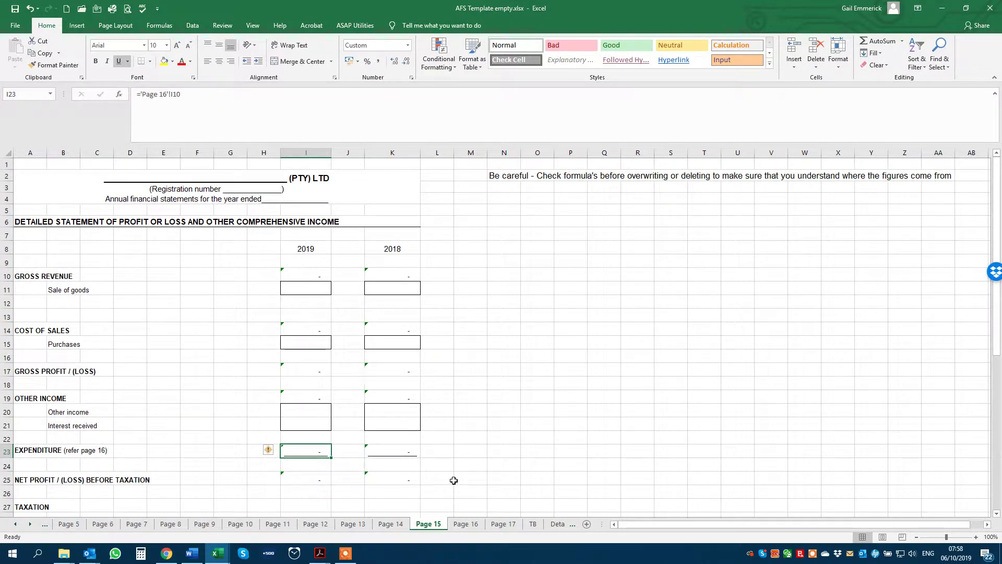
{"action": "left_click", "coordinate": [466, 524]}
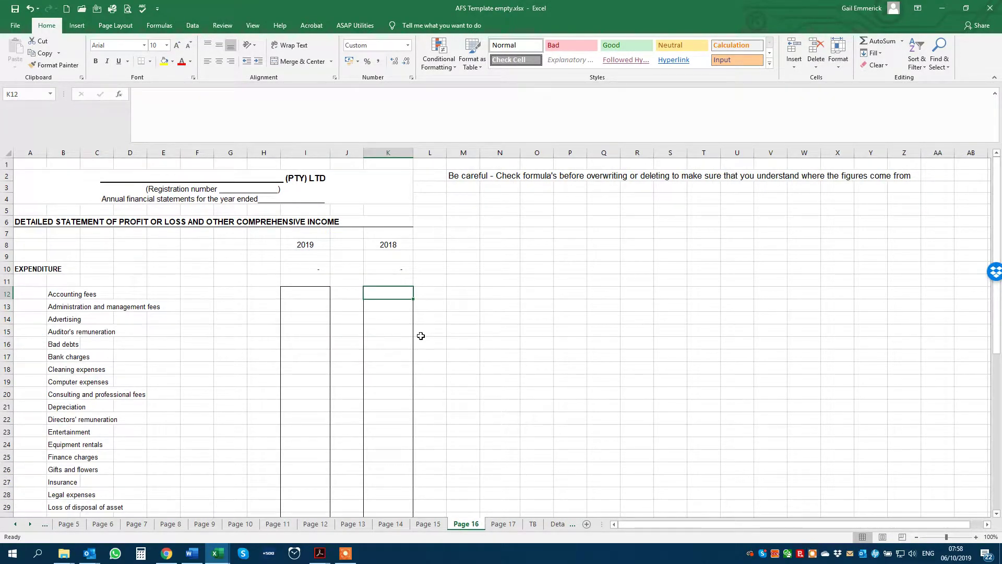
Re-enter accounting fees of 6 500 (2018) and 7 500 (2019), then check Page 15's total.
{"action": "type", "text": "75"}
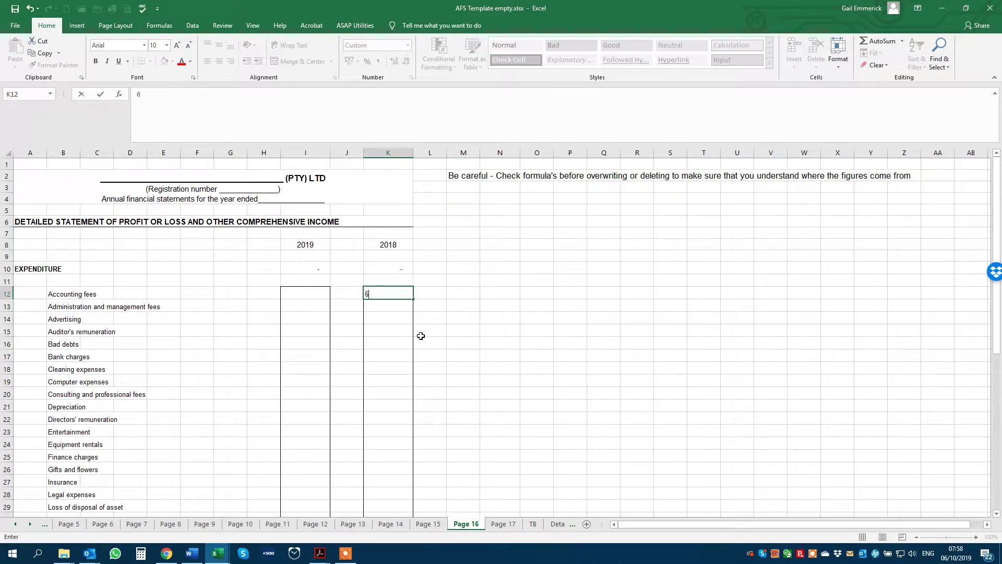
{"action": "type", "text": "500"}
{"action": "key", "text": "Return"}
{"action": "key", "text": "Up"}
{"action": "key", "text": "Left"}
{"action": "key", "text": "Left"}
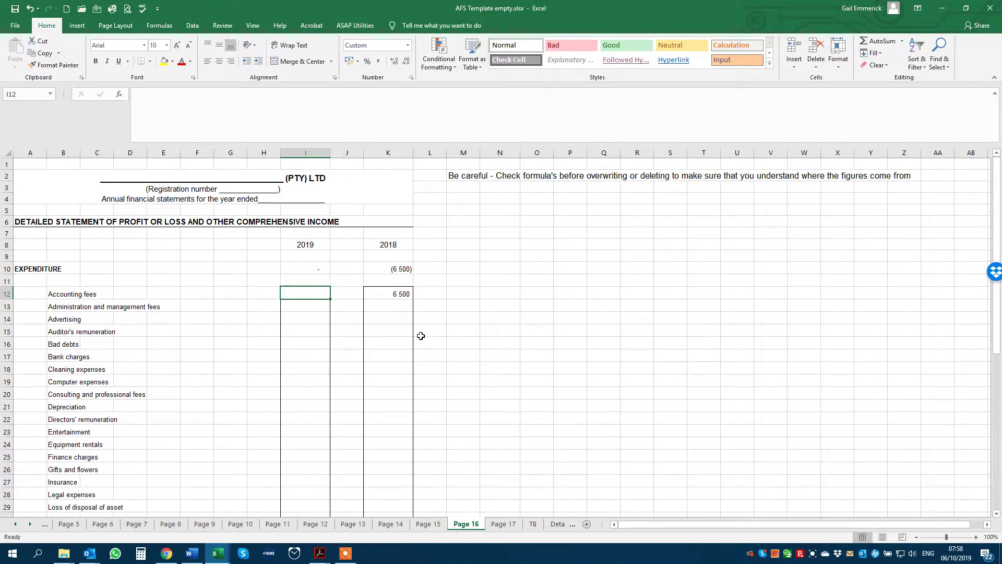
{"action": "type", "text": "7500"}
{"action": "key", "text": "Return"}
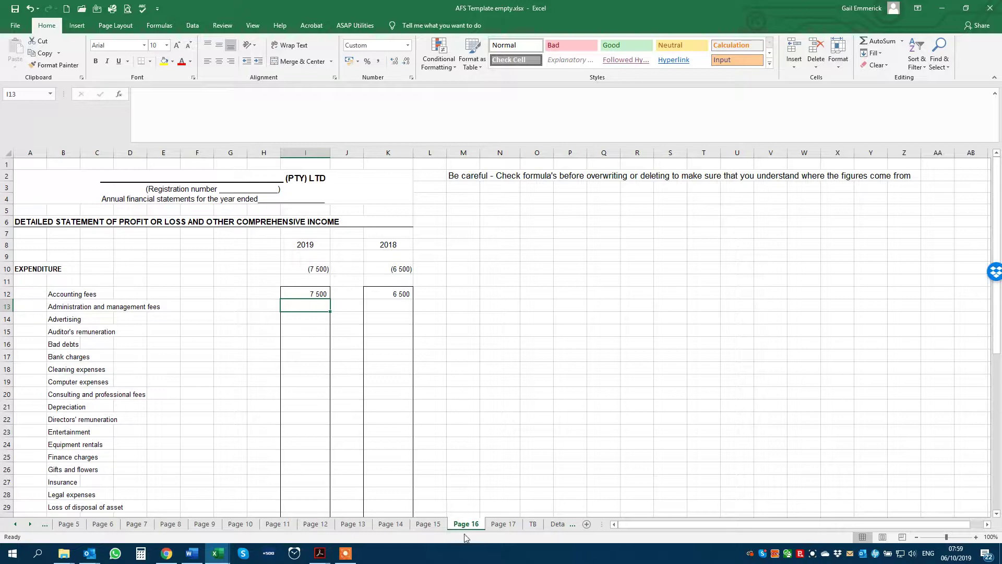
{"action": "left_click", "coordinate": [428, 524]}
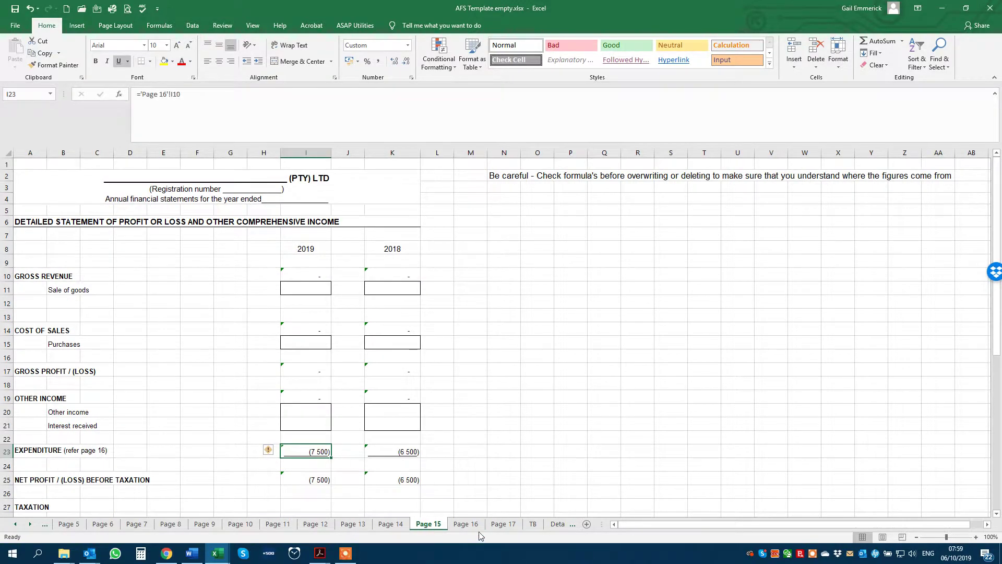
{"action": "left_click", "coordinate": [466, 525]}
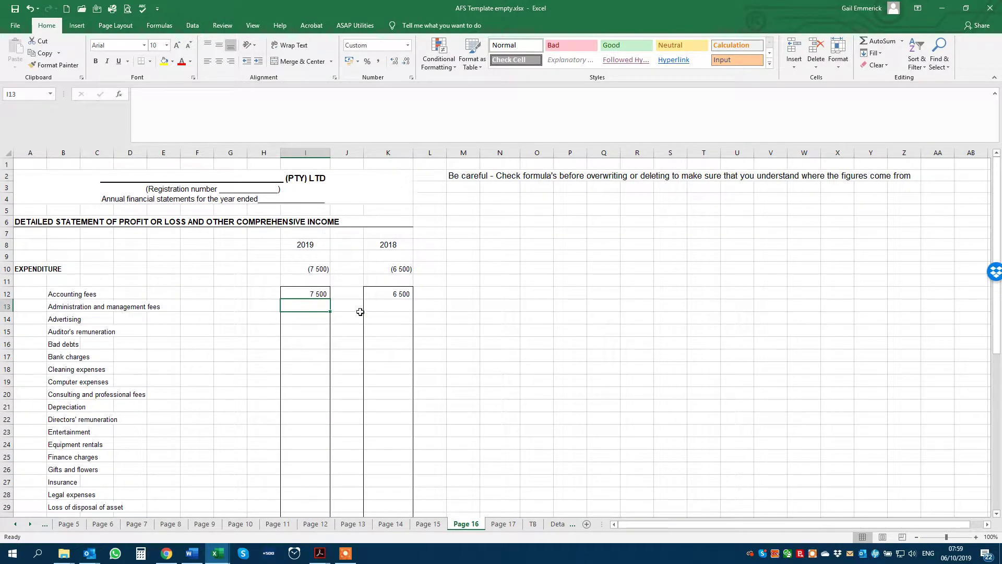
Enter 10 000 advertising for 2019 and verify the EXPENDITURE row on Page 15.
{"action": "left_click", "coordinate": [317, 317]}
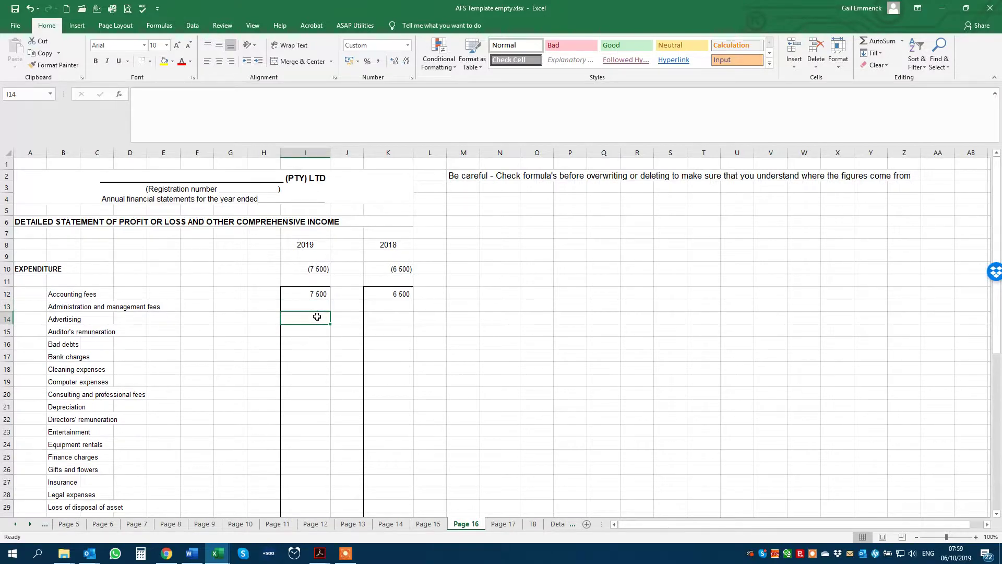
{"action": "type", "text": "10000"}
{"action": "key", "text": "Return"}
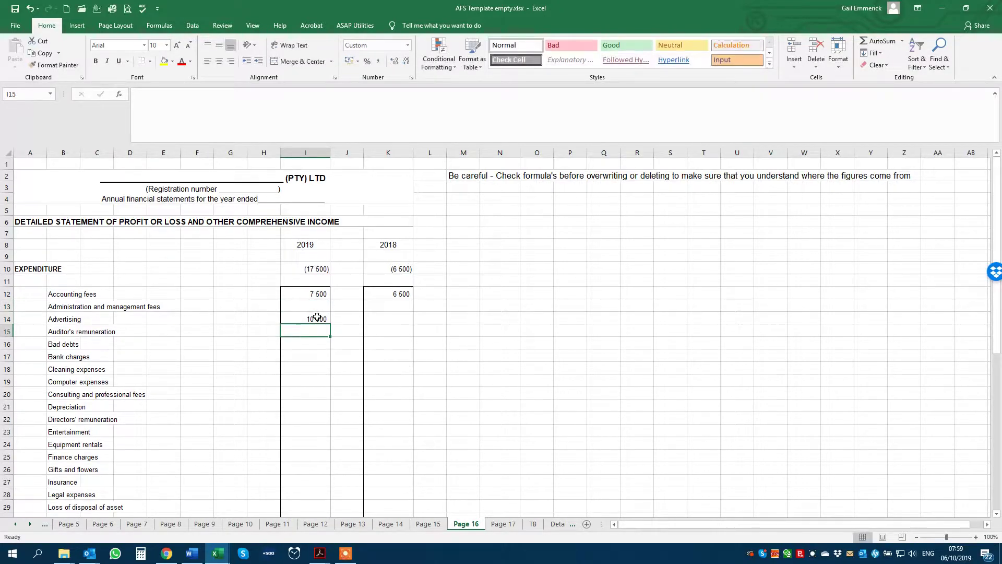
{"action": "left_click", "coordinate": [444, 530]}
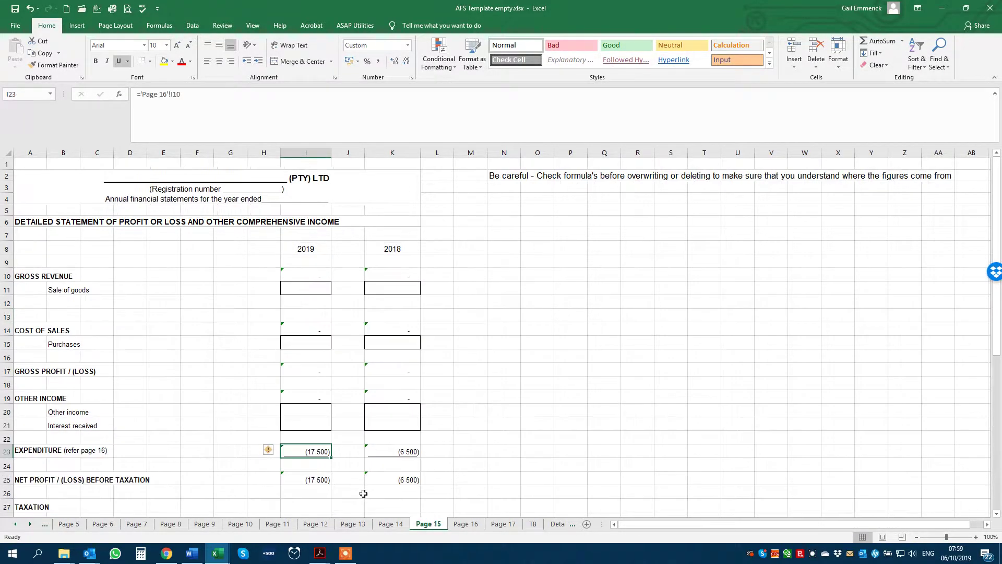
{"action": "left_click", "coordinate": [472, 524]}
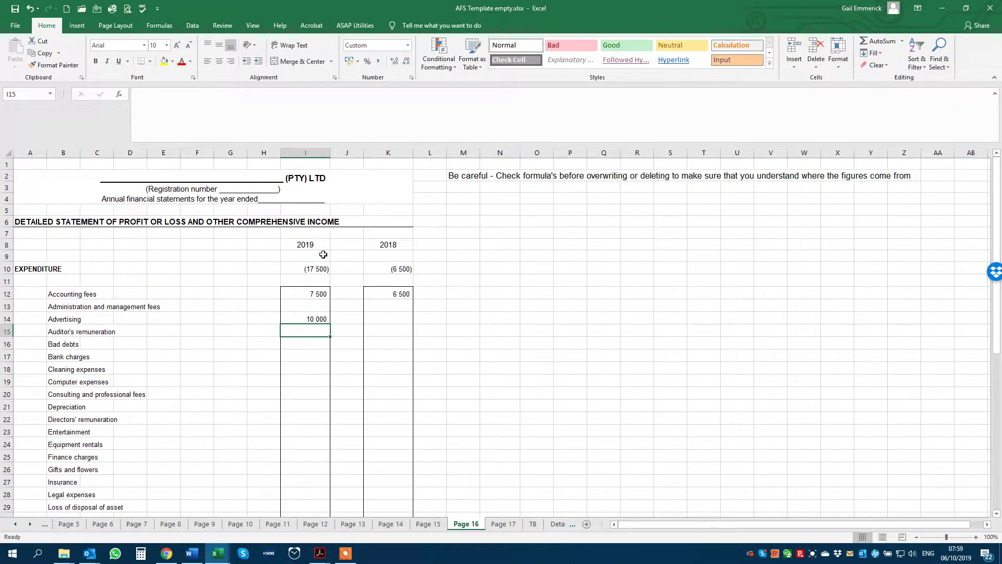
{"action": "left_click", "coordinate": [428, 524]}
{"action": "left_click", "coordinate": [28, 450]}
{"action": "left_click_drag", "start_coordinate": [85, 449], "coordinate": [402, 452]}
{"action": "left_click", "coordinate": [441, 450]}
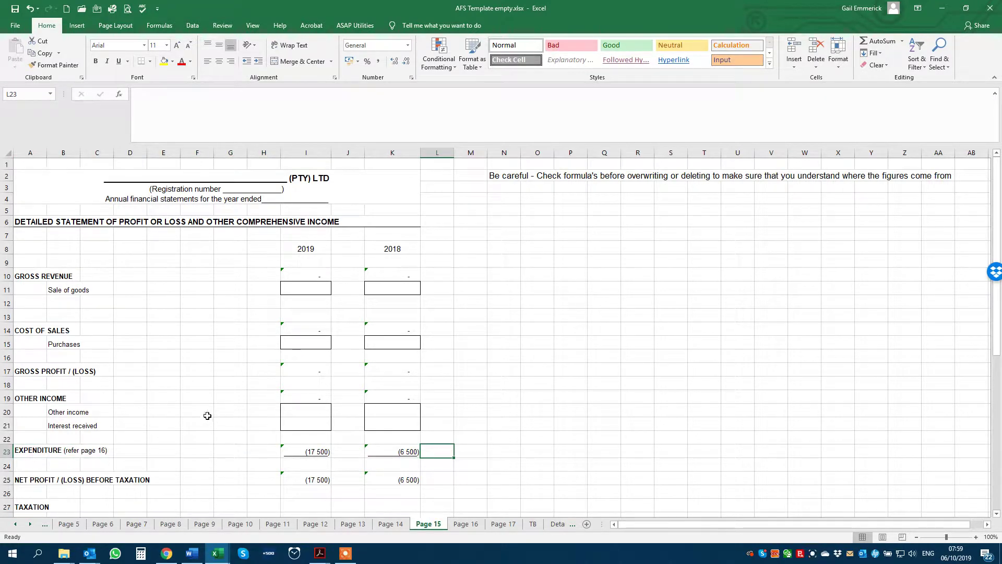
On Page 14, review the 2019 Provident Fund, PAYE, WCA and VAT payables cells.
{"action": "left_click", "coordinate": [400, 527]}
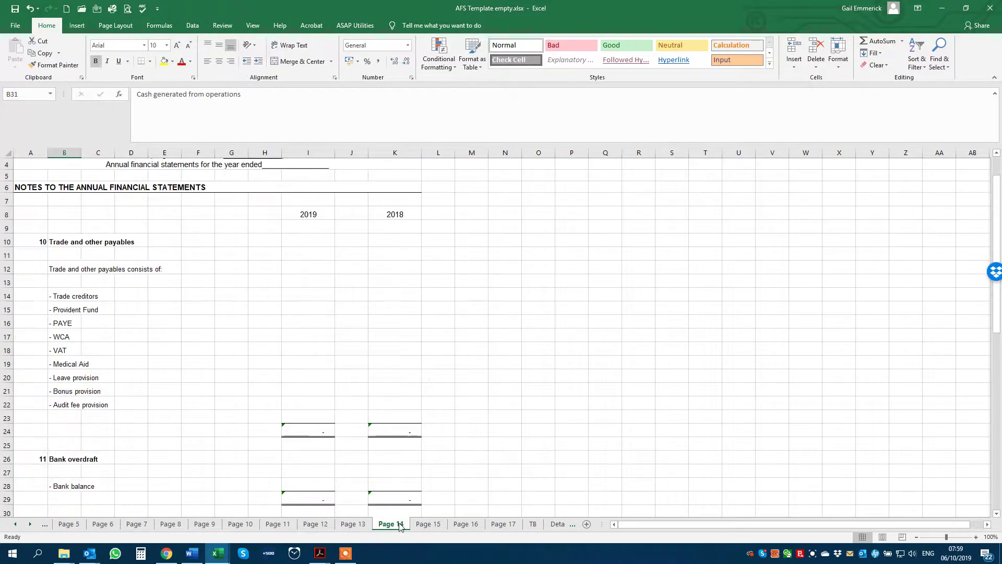
{"action": "left_click", "coordinate": [326, 315]}
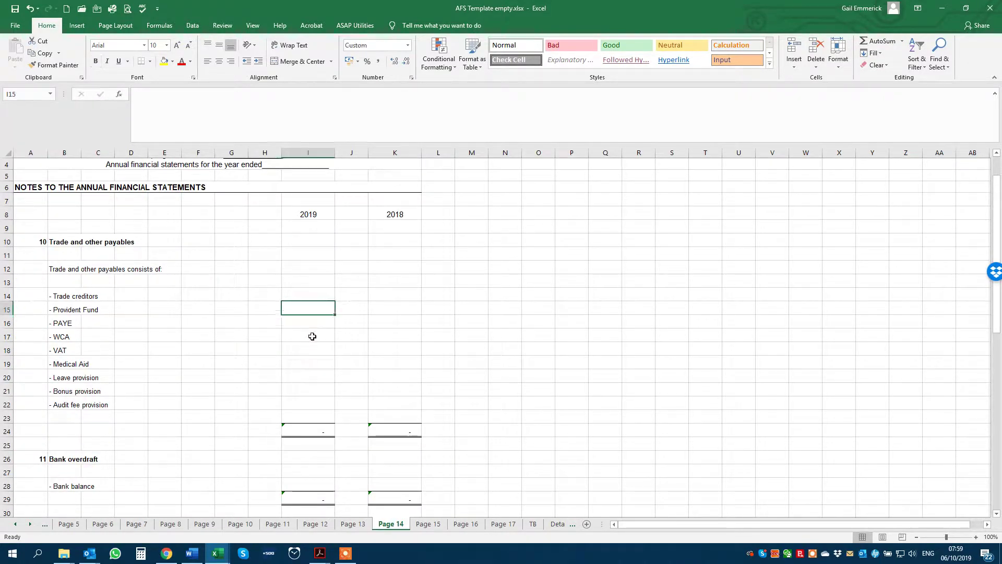
{"action": "left_click", "coordinate": [311, 323]}
{"action": "left_click", "coordinate": [307, 337]}
{"action": "left_click", "coordinate": [310, 352]}
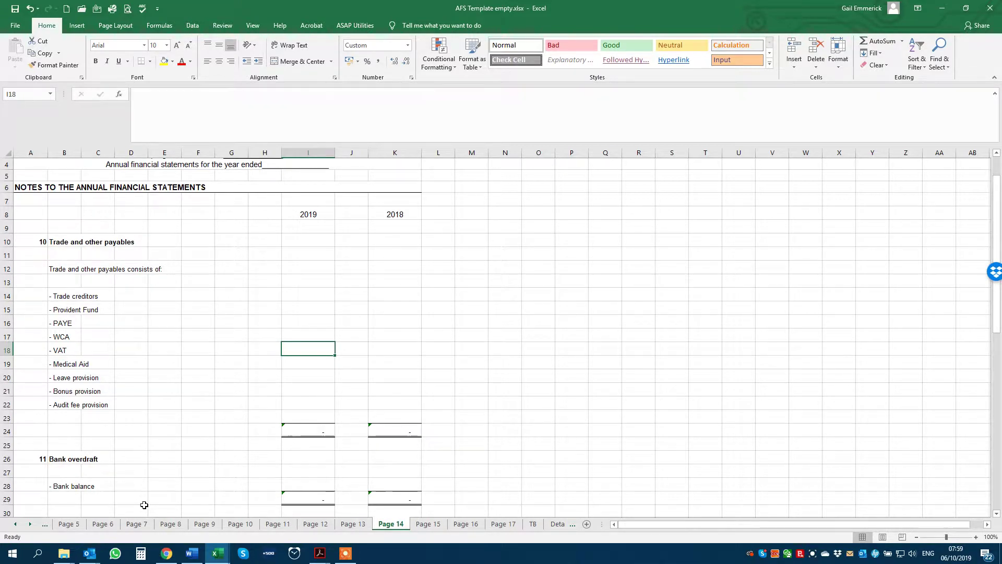
On Page 12, enter a 2018 motor vehicles cost of 550 000.
{"action": "left_click", "coordinate": [316, 524]}
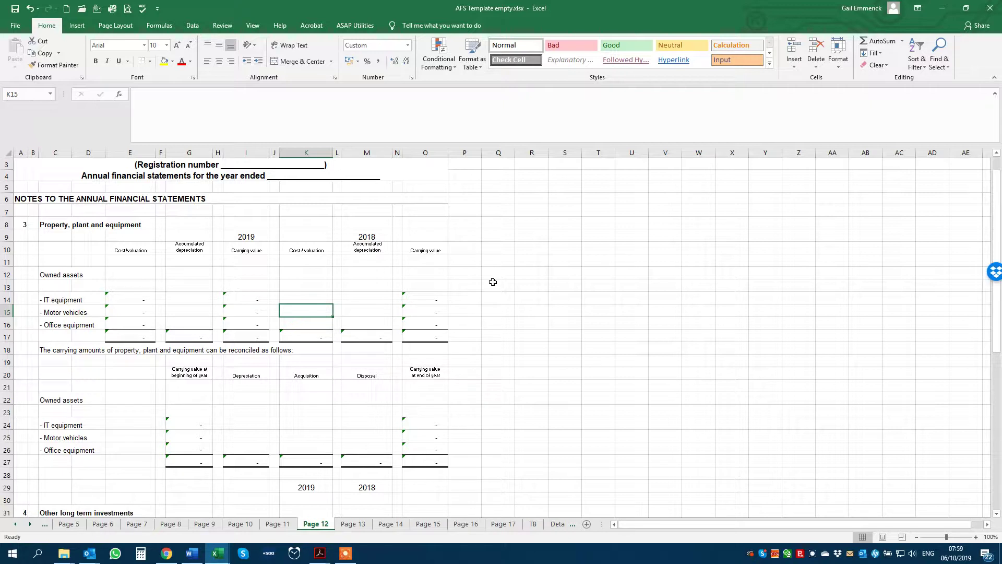
{"action": "type", "text": "550000"}
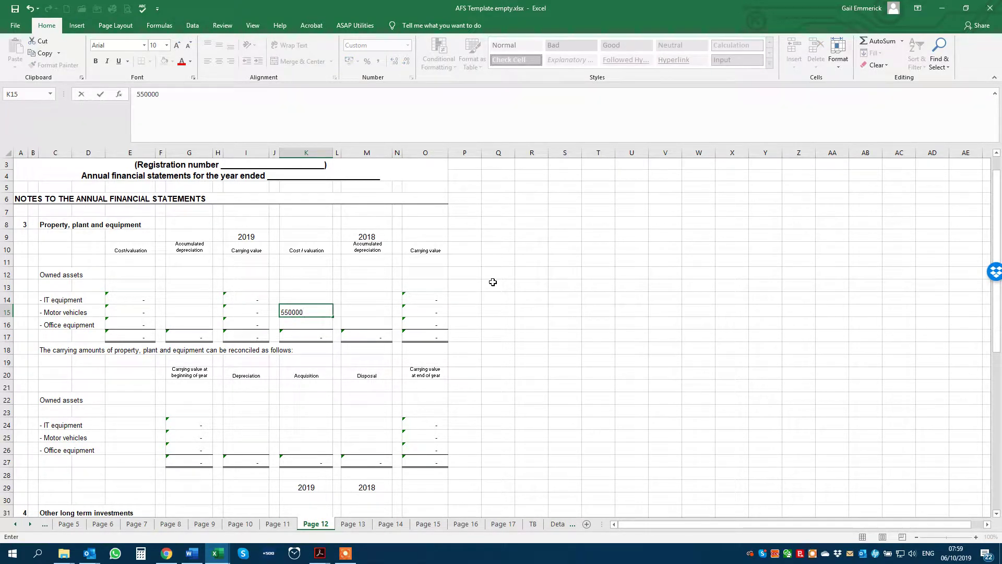
{"action": "key", "text": "Return"}
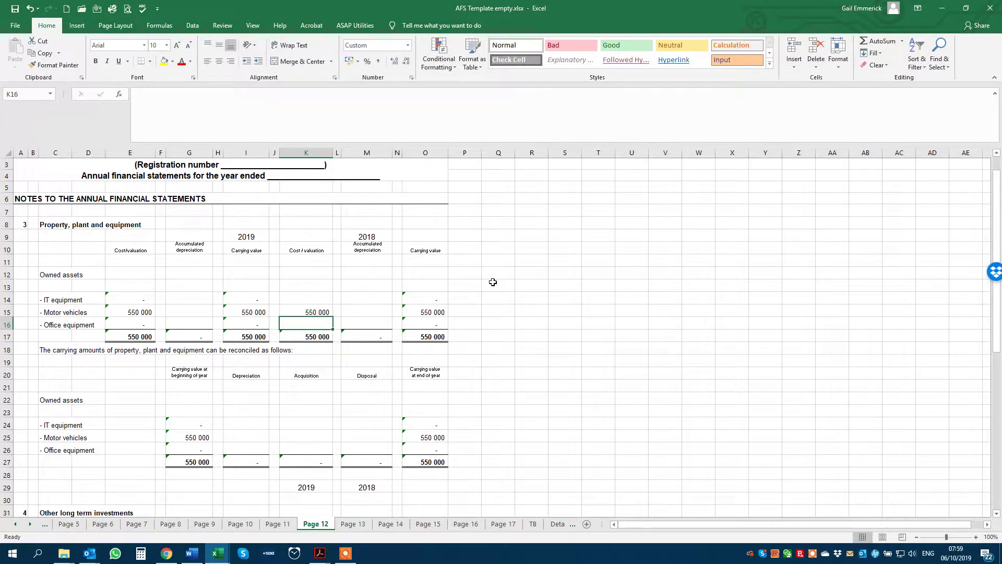
{"action": "key", "text": "Down"}
{"action": "key", "text": "Down"}
{"action": "key", "text": "Down"}
{"action": "key", "text": "Down"}
{"action": "key", "text": "Down"}
{"action": "key", "text": "Down"}
{"action": "key", "text": "Down"}
{"action": "key", "text": "Down"}
{"action": "key", "text": "Down"}
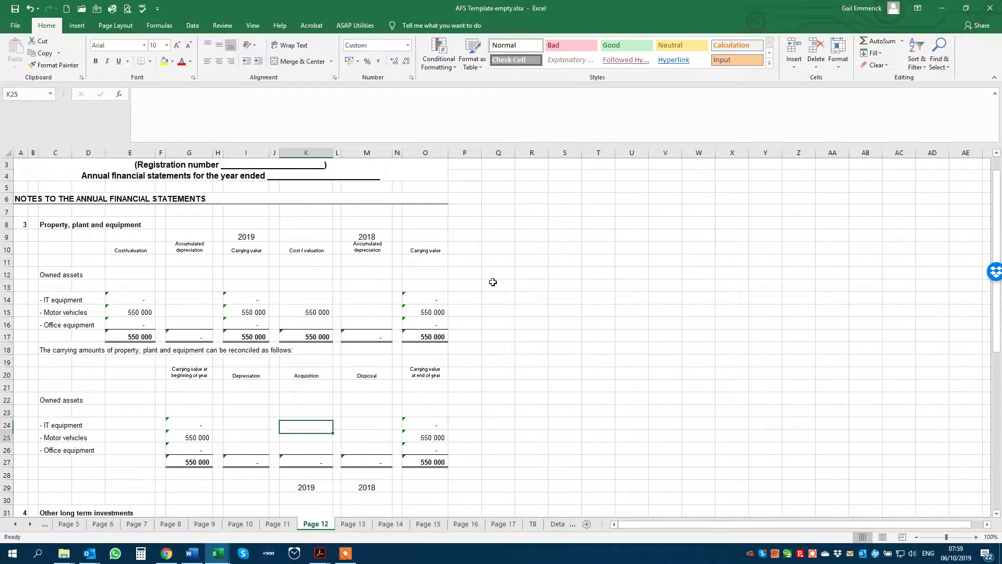
Enter the motor vehicles acquisition, correcting it to 250 000.
{"action": "type", "text": "2"}
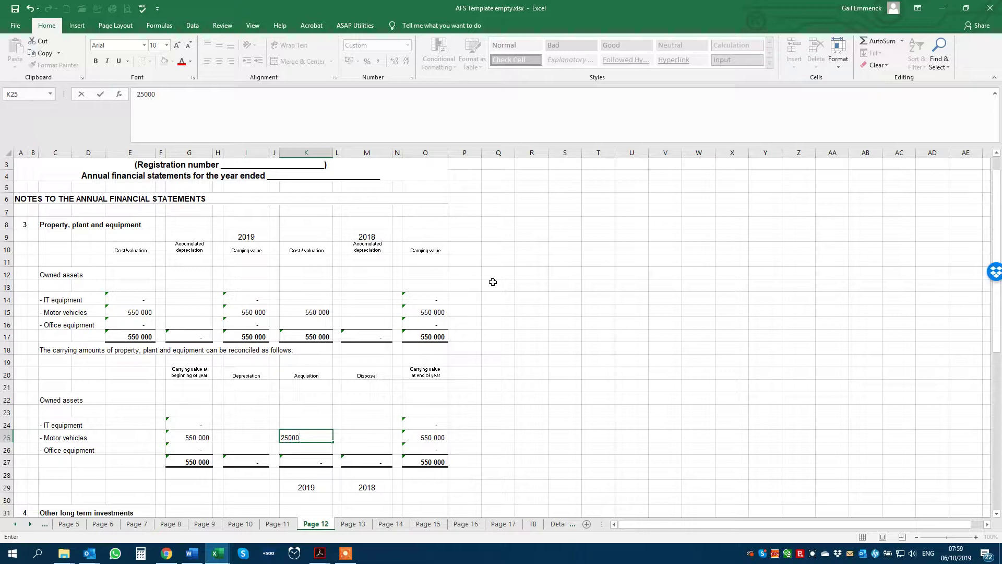
{"action": "type", "text": "5 000"}
{"action": "key", "text": "Return"}
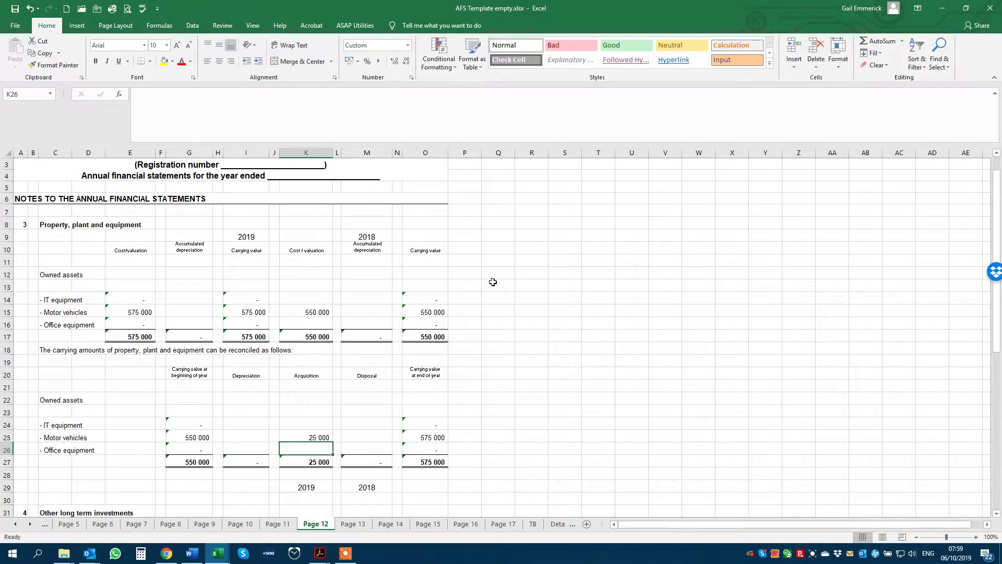
{"action": "left_click", "coordinate": [315, 438]}
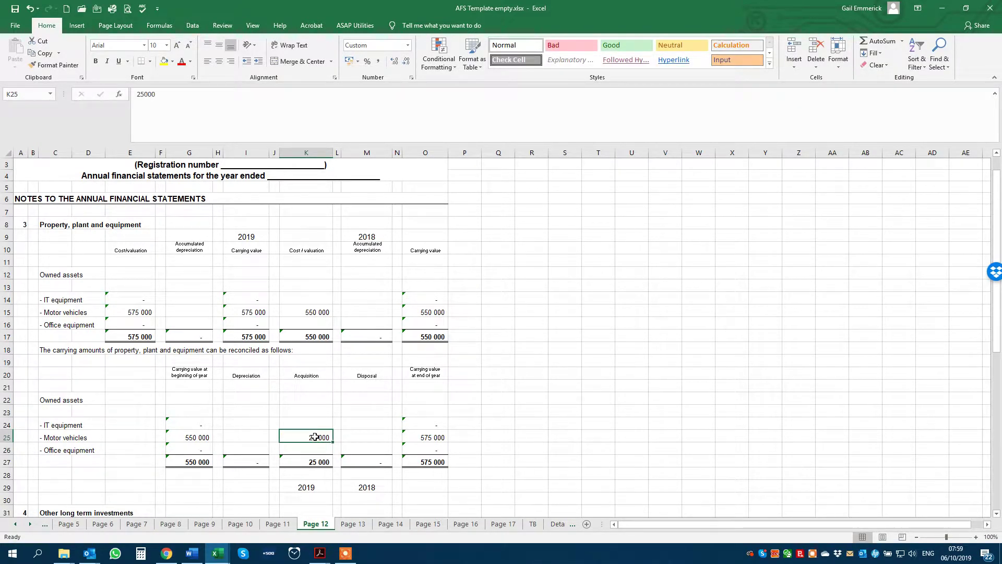
{"action": "left_click", "coordinate": [171, 93]}
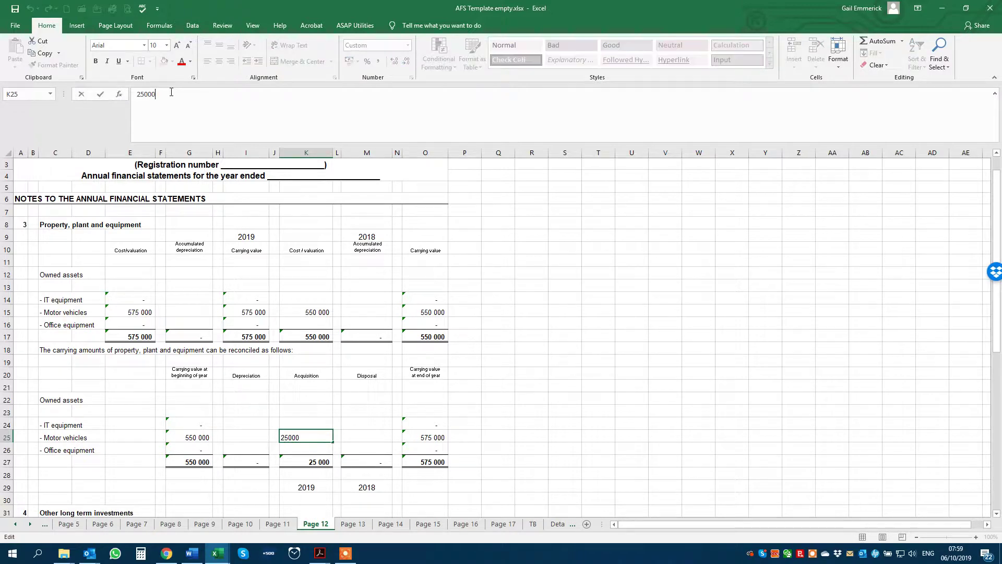
{"action": "type", "text": "0"}
{"action": "key", "text": "Return"}
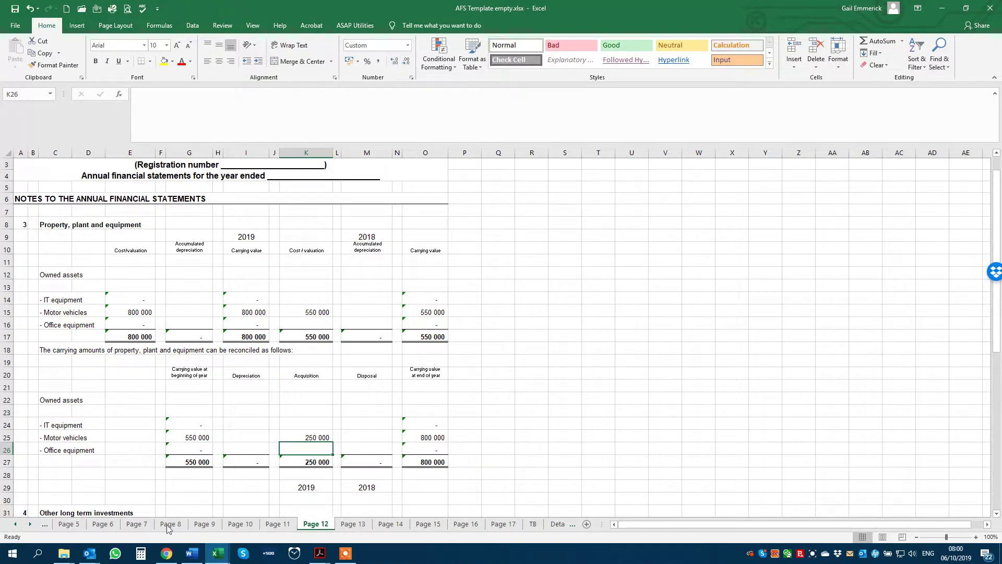
Clear the Page 12 motor vehicles cost and acquisition, comparing Page 6 before and after.
{"action": "left_click", "coordinate": [103, 524]}
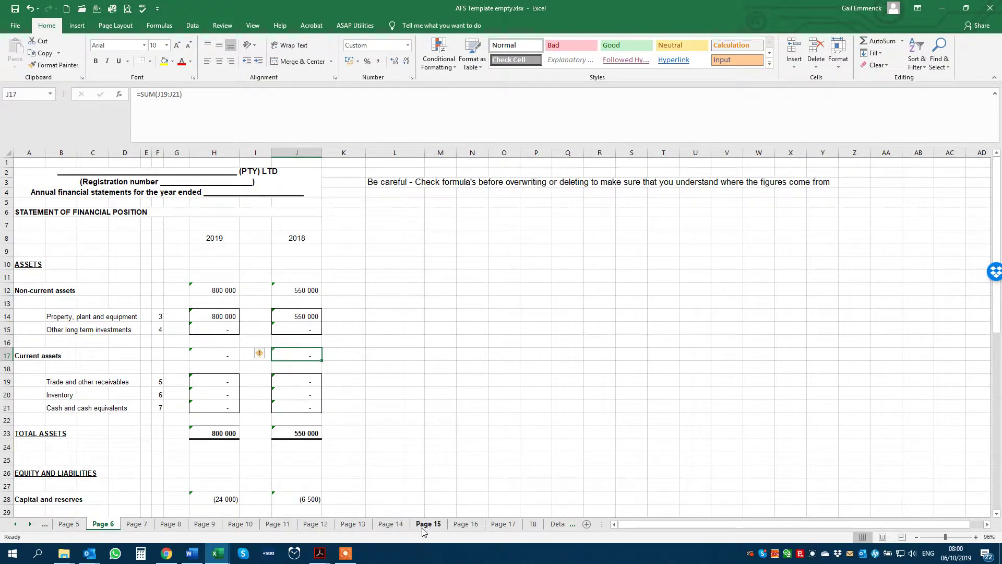
{"action": "left_click", "coordinate": [316, 524]}
{"action": "left_click", "coordinate": [323, 310]}
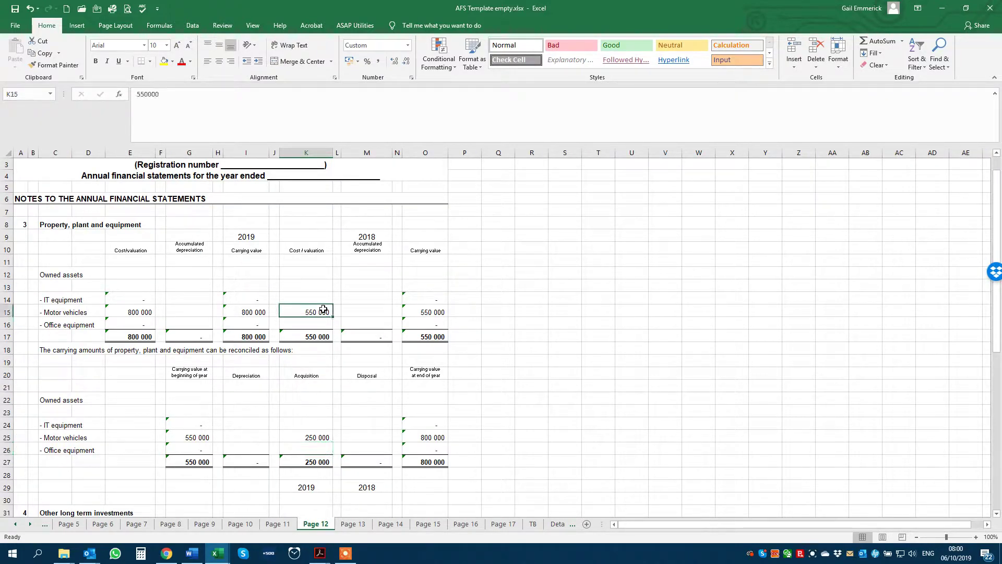
{"action": "key", "text": "Delete"}
{"action": "left_click", "coordinate": [316, 437]}
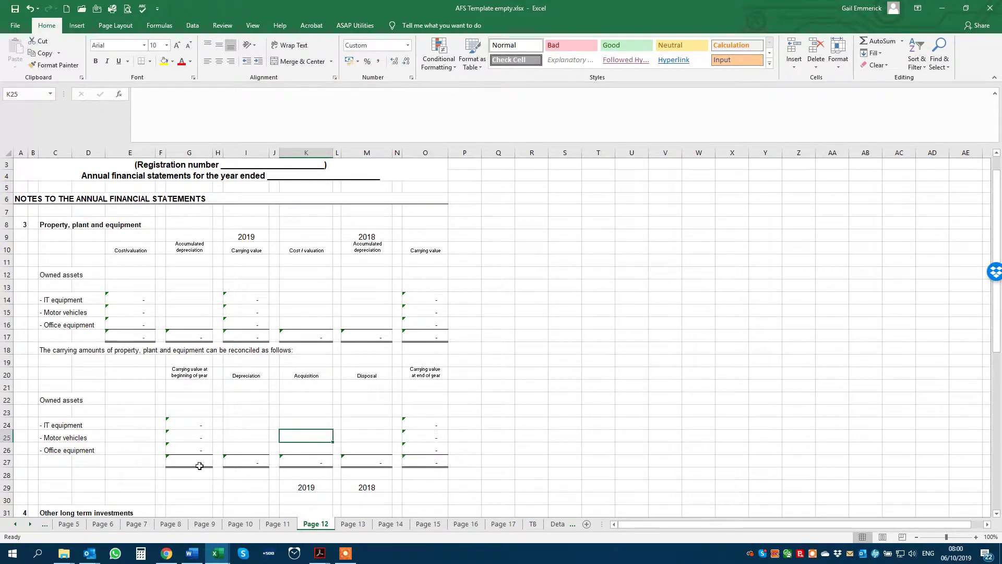
{"action": "left_click", "coordinate": [103, 524]}
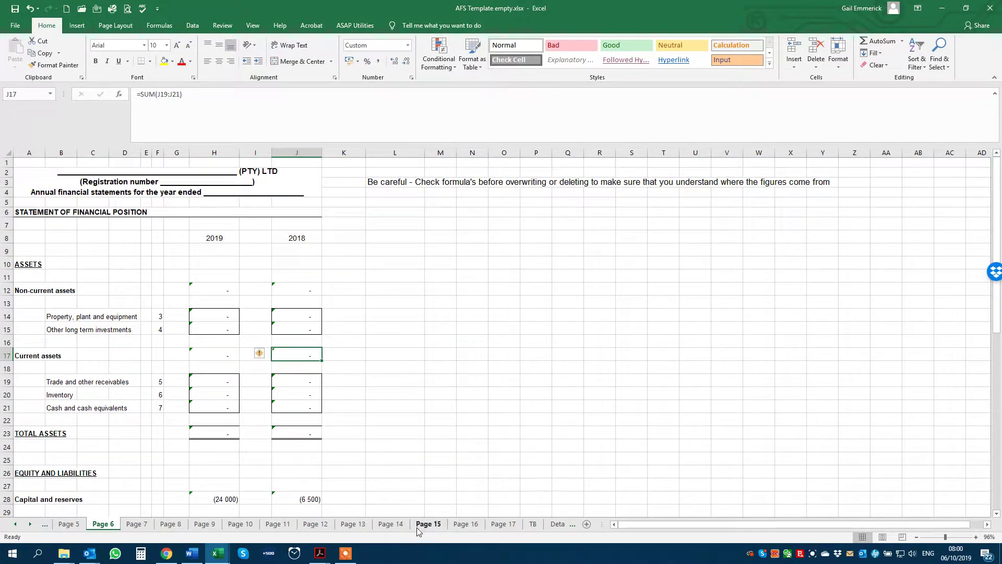
{"action": "left_click", "coordinate": [319, 525]}
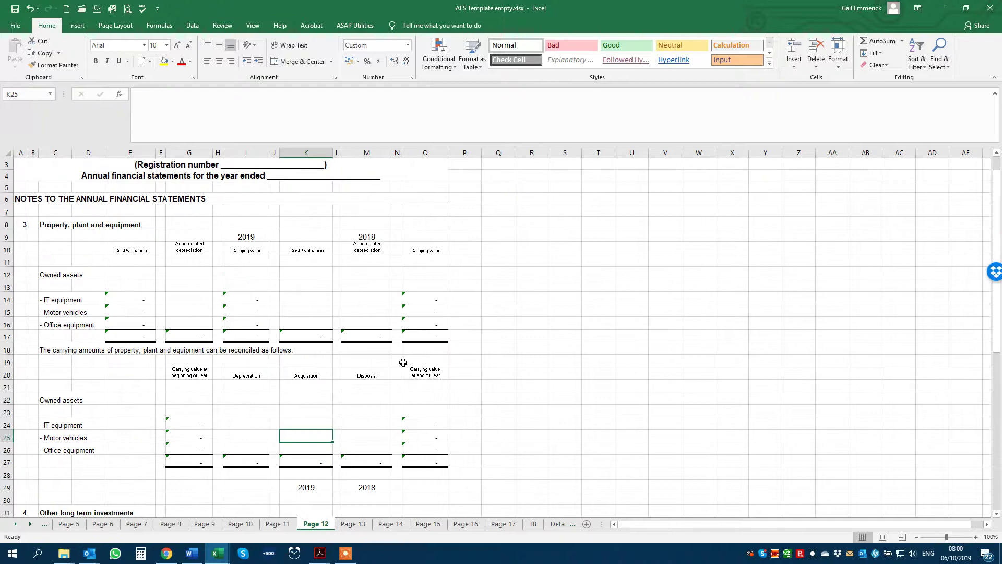
Put 650 000 motor vehicles cost in K15 and 250 000 acquisition in K25, then check Page 6.
{"action": "left_click", "coordinate": [319, 311]}
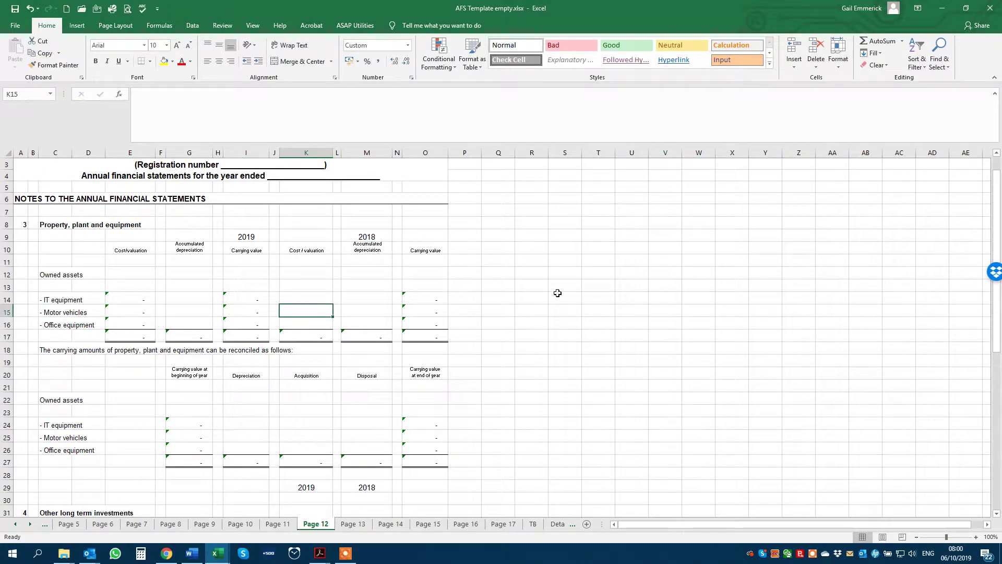
{"action": "type", "text": "650 000"}
{"action": "key", "text": "Return"}
{"action": "key", "text": "Return"}
{"action": "key", "text": "Return"}
{"action": "key", "text": "Return"}
{"action": "key", "text": "Return"}
{"action": "key", "text": "Return"}
{"action": "key", "text": "Return"}
{"action": "key", "text": "Return"}
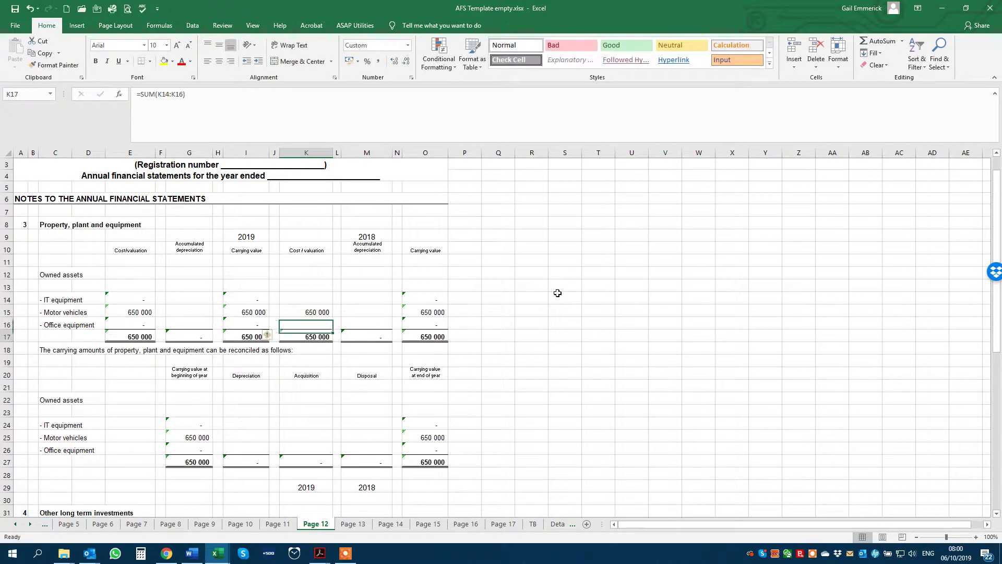
{"action": "key", "text": "Return"}
{"action": "key", "text": "Return"}
{"action": "type", "text": "2"}
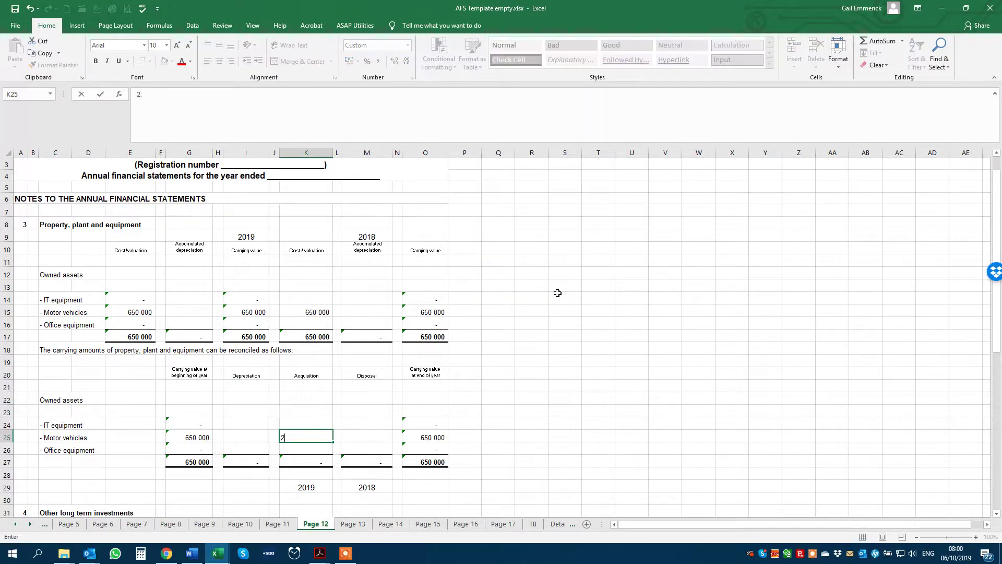
{"action": "type", "text": "50 000"}
{"action": "key", "text": "Return"}
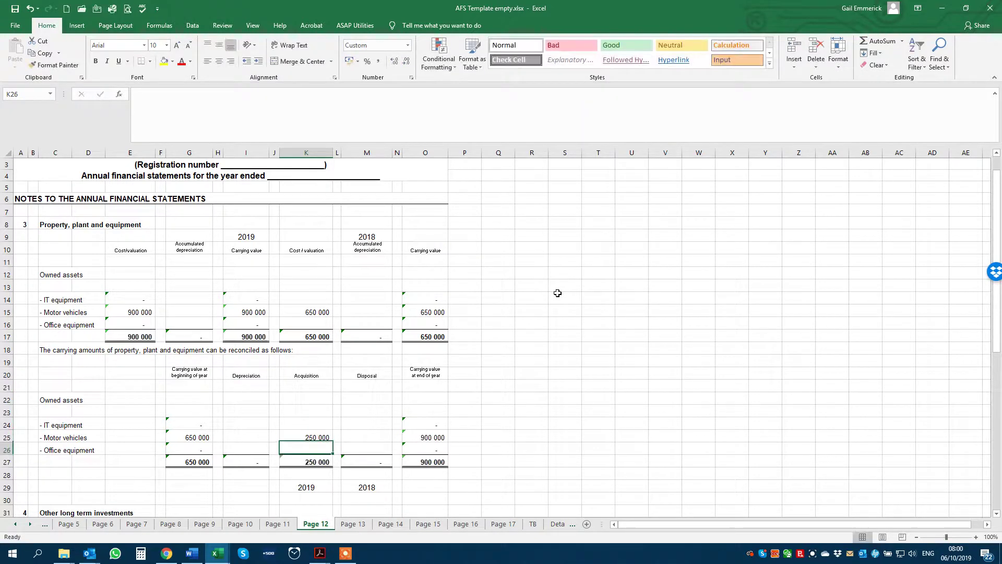
{"action": "left_click", "coordinate": [102, 524]}
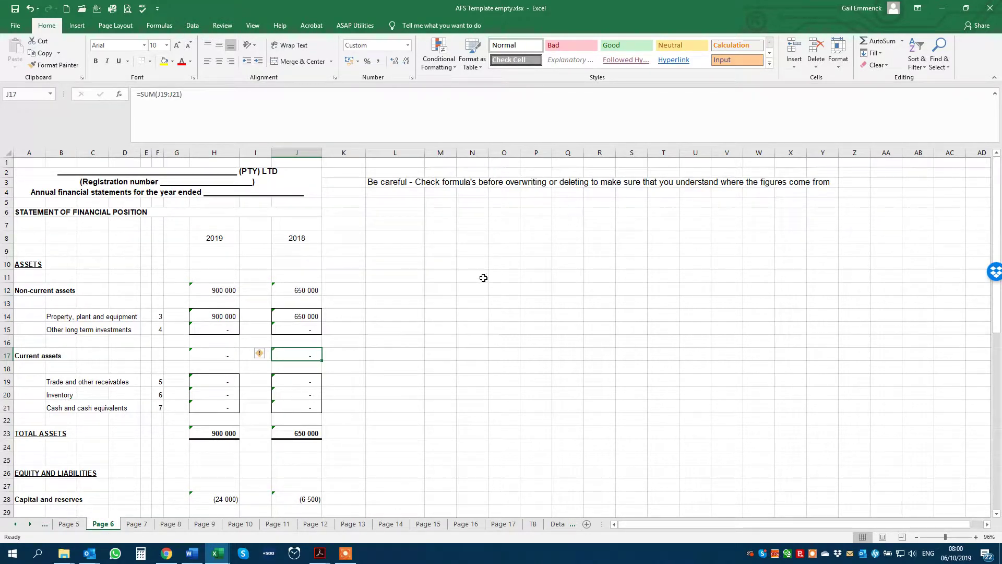
On Page 9, inspect the equipment acquired link to 'Page 12'!K27 and scroll the sheet tabs left.
{"action": "left_click", "coordinate": [214, 527]}
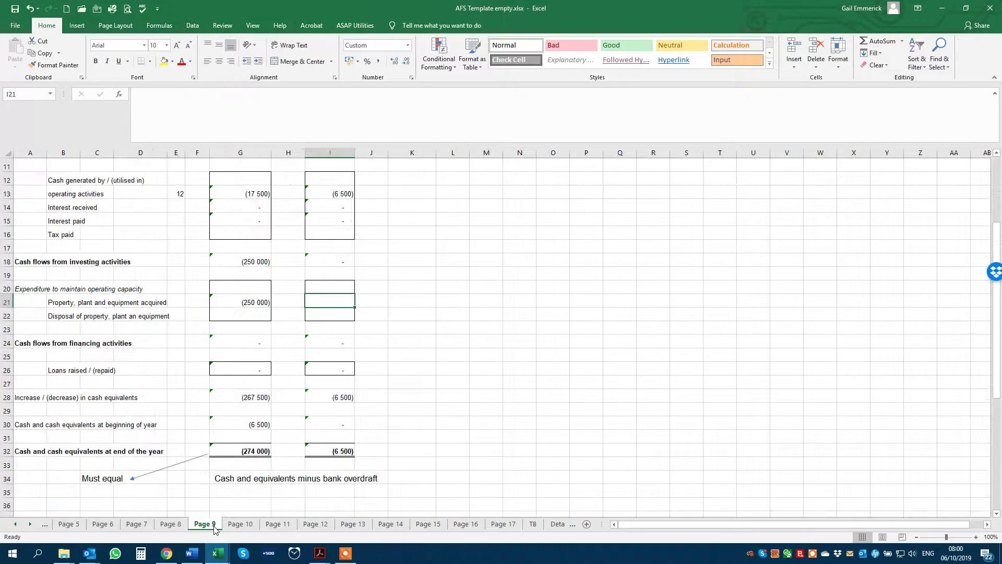
{"action": "left_click", "coordinate": [242, 302]}
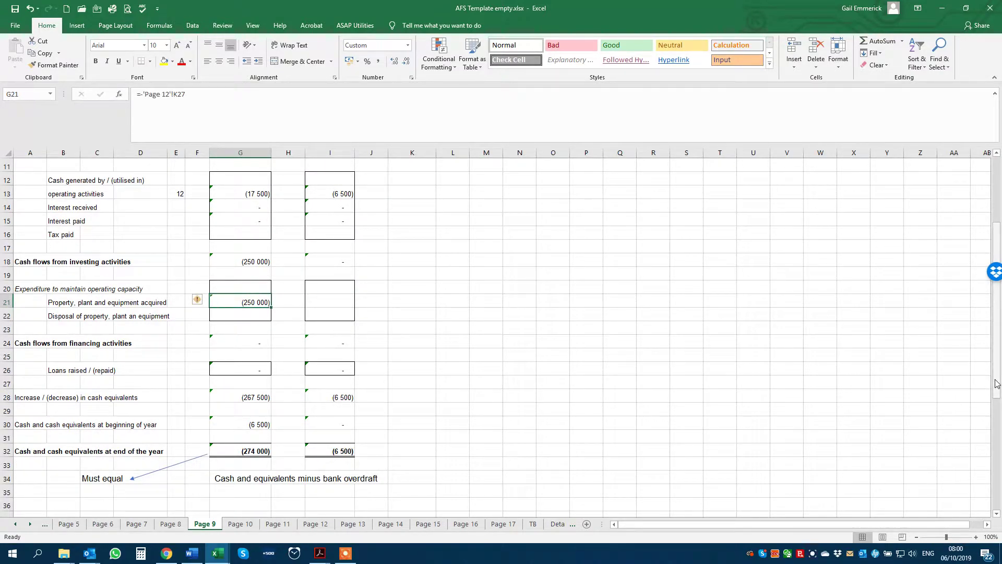
{"action": "left_click_drag", "start_coordinate": [997, 382], "coordinate": [997, 331]}
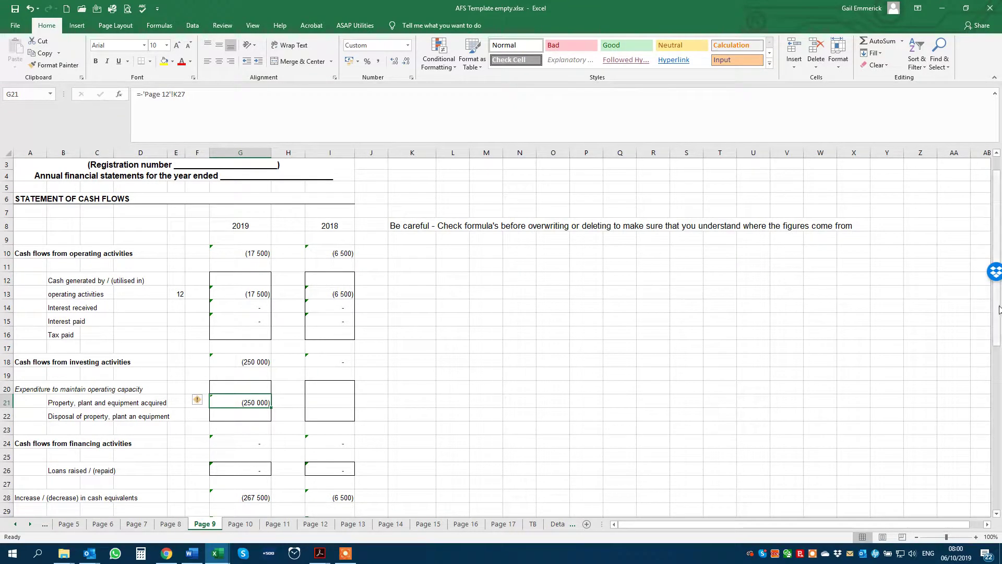
{"action": "left_click_drag", "start_coordinate": [999, 311], "coordinate": [998, 334]}
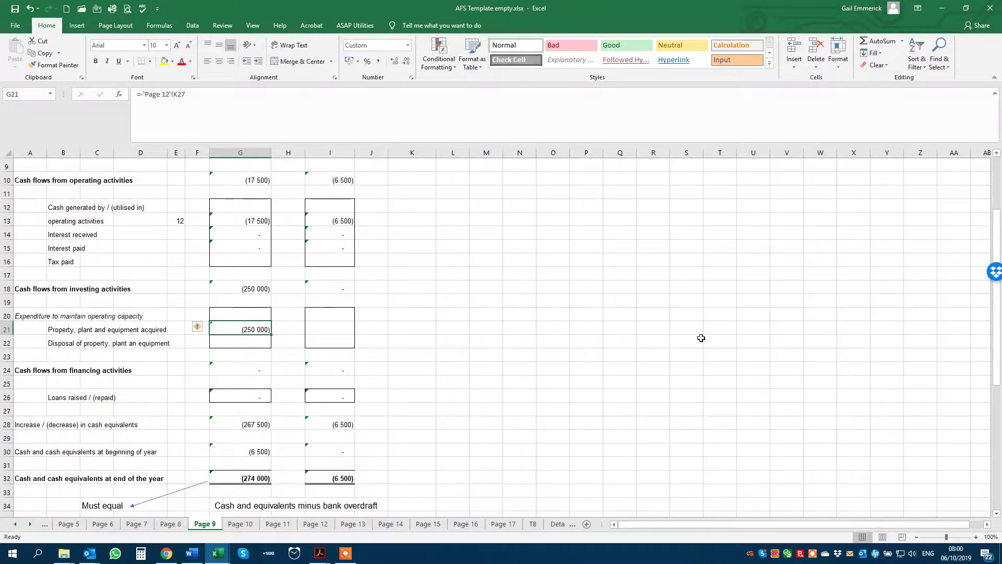
{"action": "left_click", "coordinate": [16, 524]}
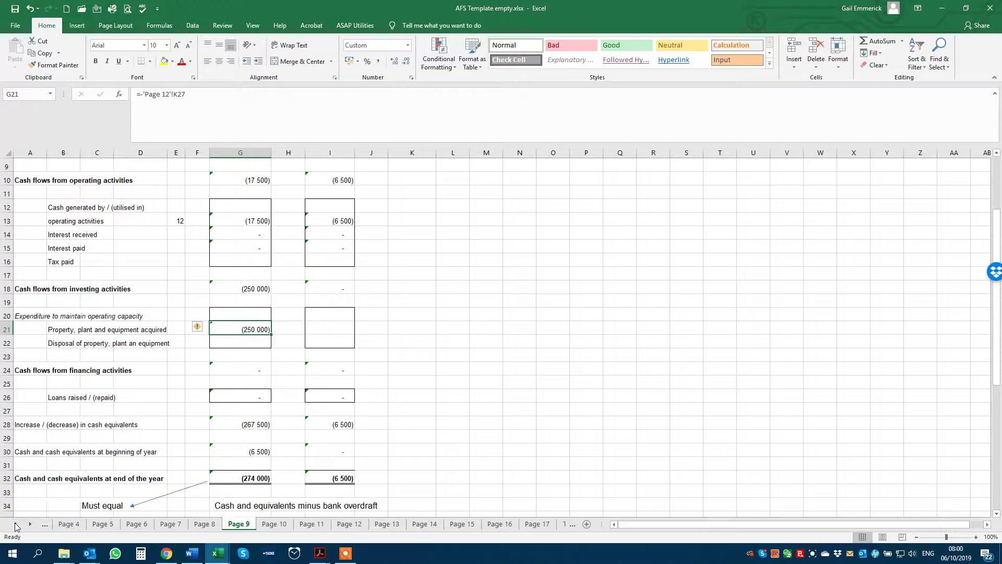
{"action": "left_click", "coordinate": [15, 525]}
{"action": "left_click", "coordinate": [16, 525]}
{"action": "left_click", "coordinate": [15, 525]}
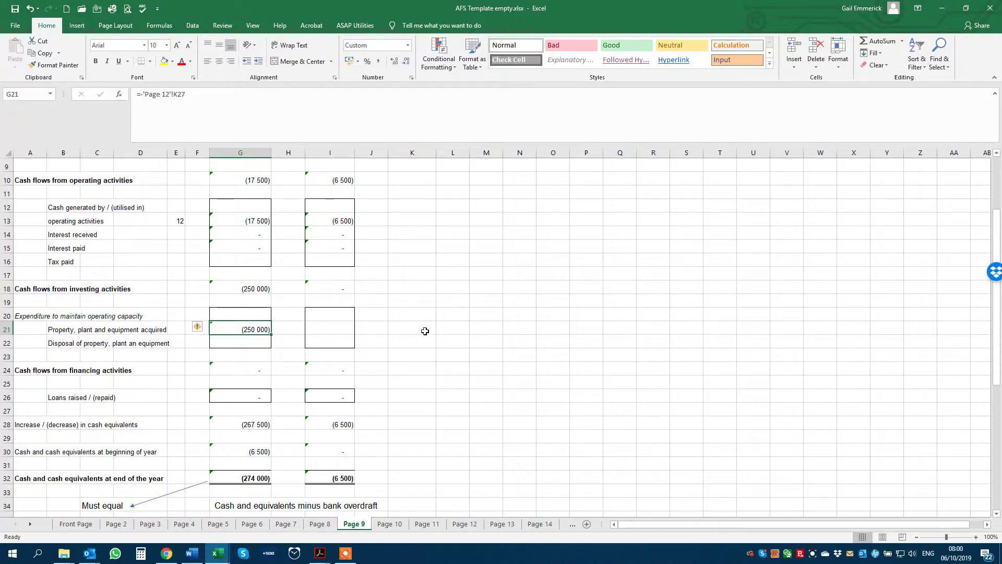
Look over Pages 14 and 13, then switch to AFS Template complete.xlsx.
{"action": "left_click", "coordinate": [542, 524]}
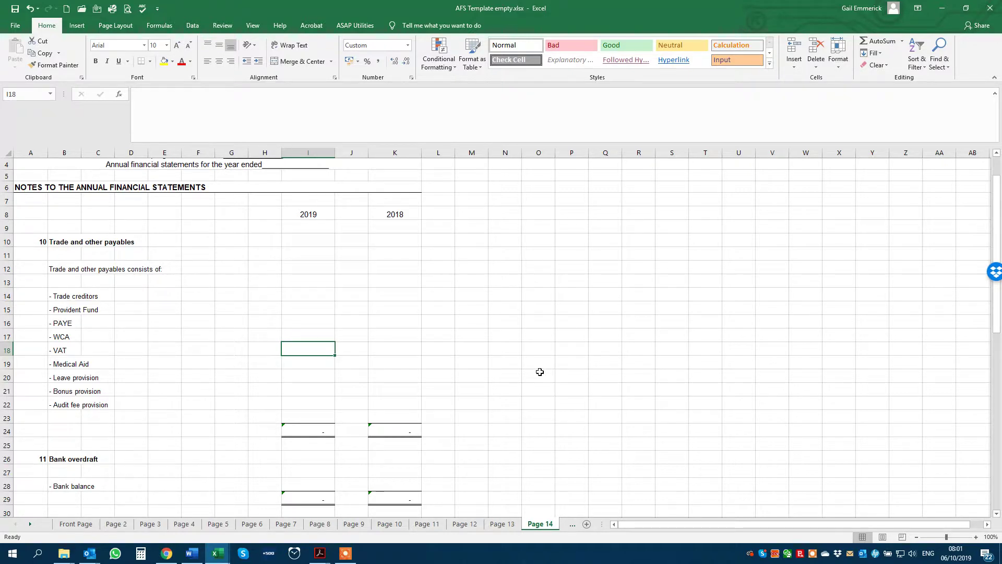
{"action": "left_click", "coordinate": [504, 524]}
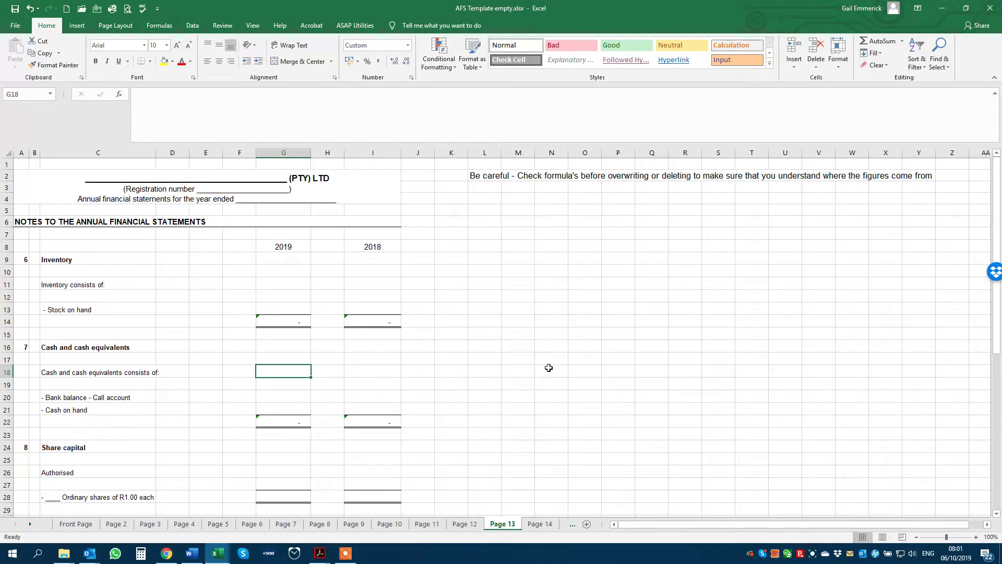
{"action": "left_click", "coordinate": [220, 557]}
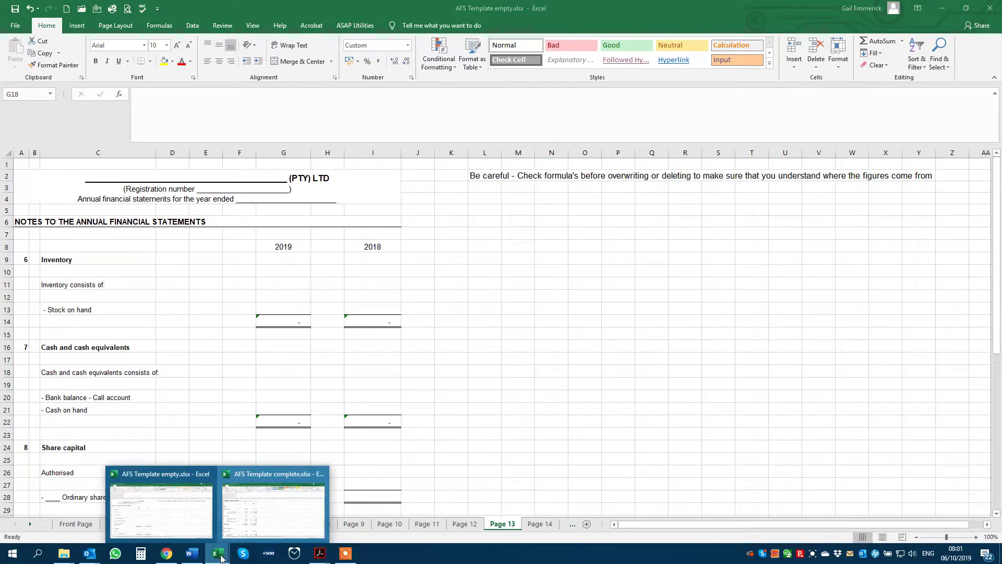
{"action": "left_click", "coordinate": [279, 496]}
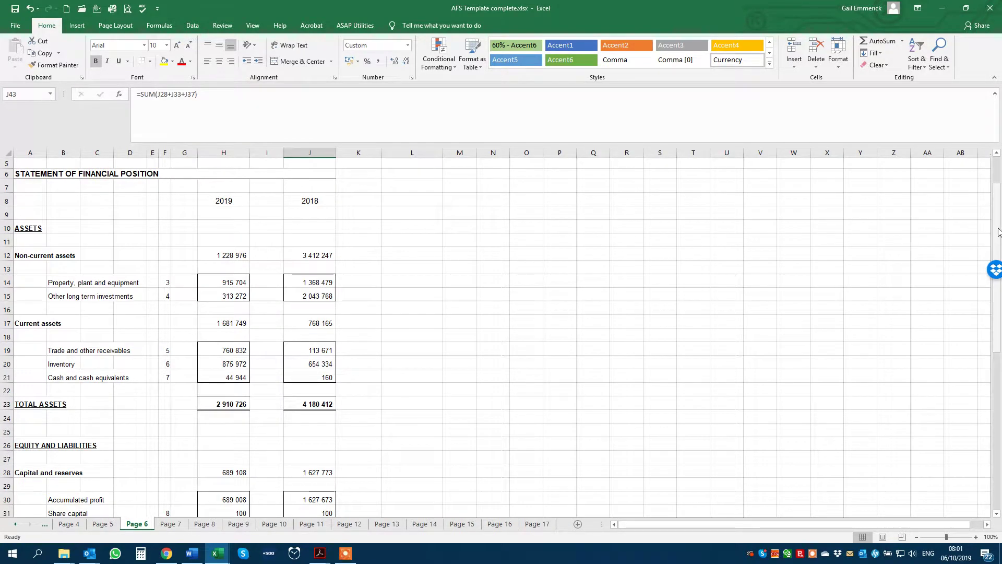
Compare total assets with total equity and liabilities for 2019 and 2018 on Page 6.
{"action": "left_click_drag", "start_coordinate": [998, 231], "coordinate": [988, 322]}
{"action": "left_click", "coordinate": [202, 217]}
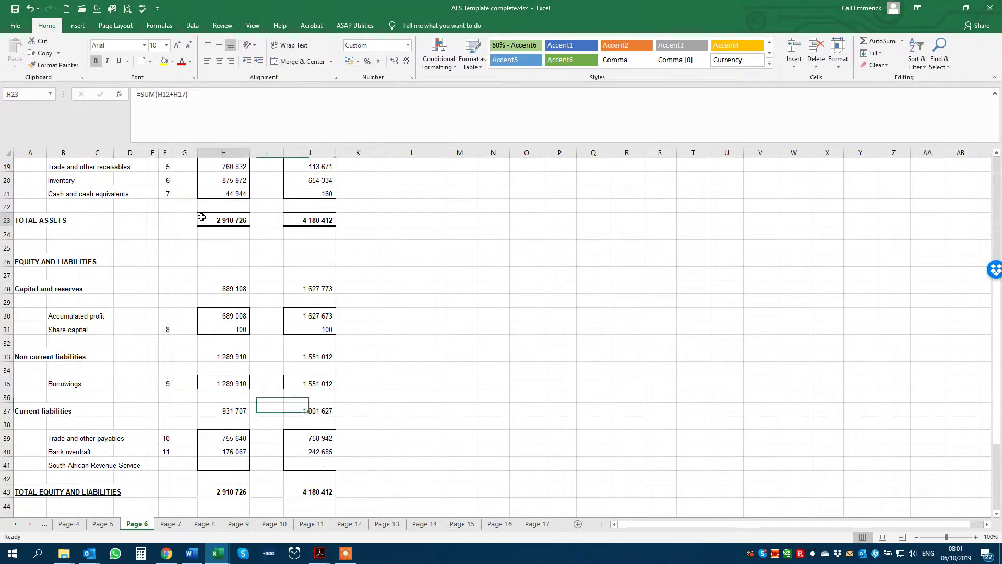
{"action": "left_click_drag", "start_coordinate": [201, 217], "coordinate": [386, 230]}
{"action": "left_click_drag", "start_coordinate": [222, 491], "coordinate": [318, 491]}
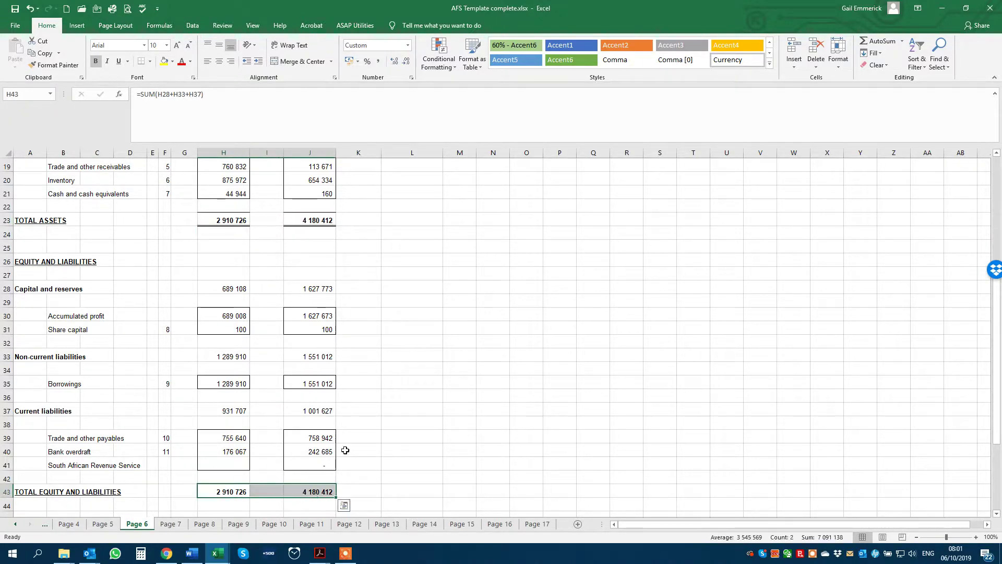
{"action": "left_click", "coordinate": [368, 421]}
Step through Pages 9, 4, 5 and 6, ending on the Page 7 income statement.
{"action": "left_click", "coordinate": [236, 524]}
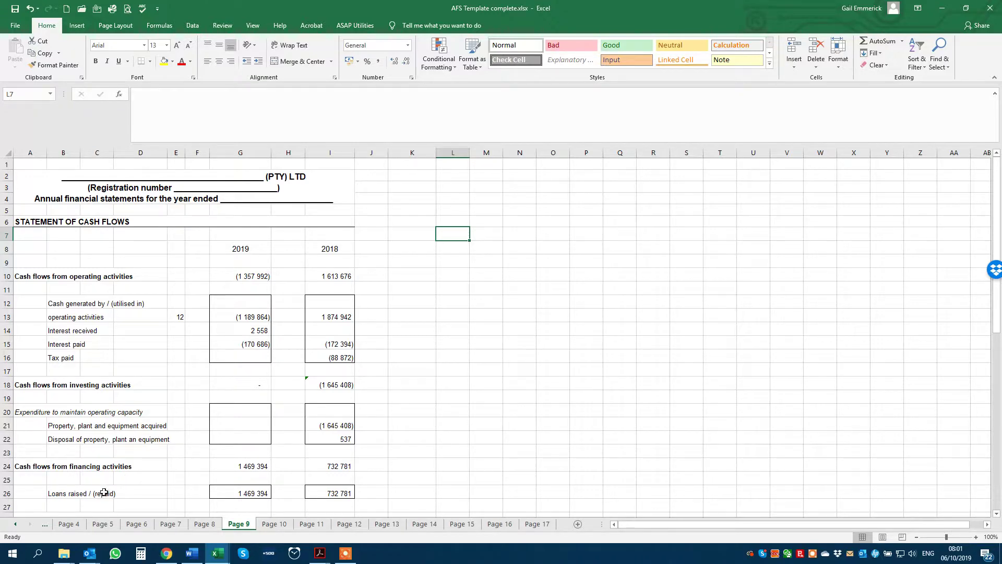
{"action": "left_click", "coordinate": [76, 526]}
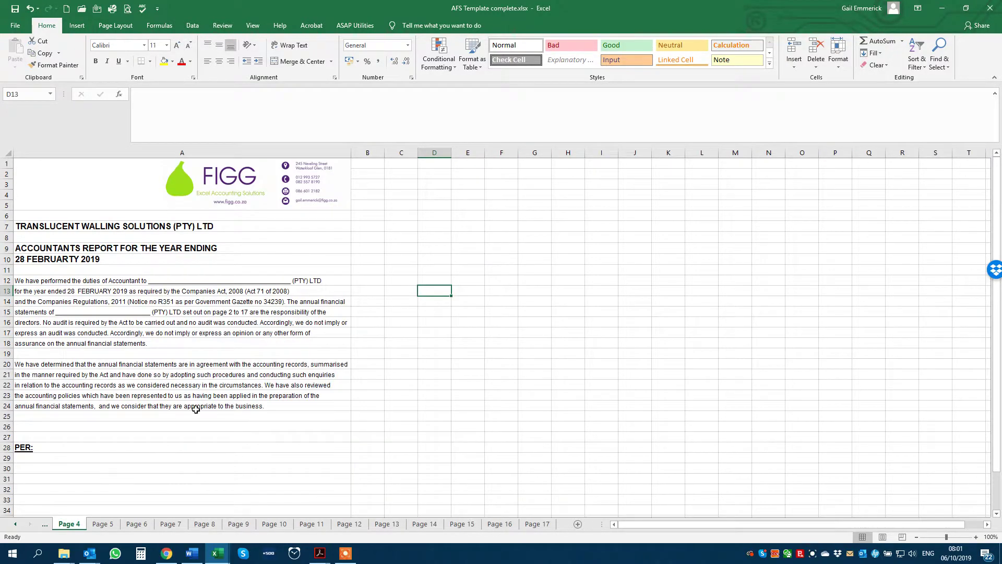
{"action": "left_click", "coordinate": [103, 524]}
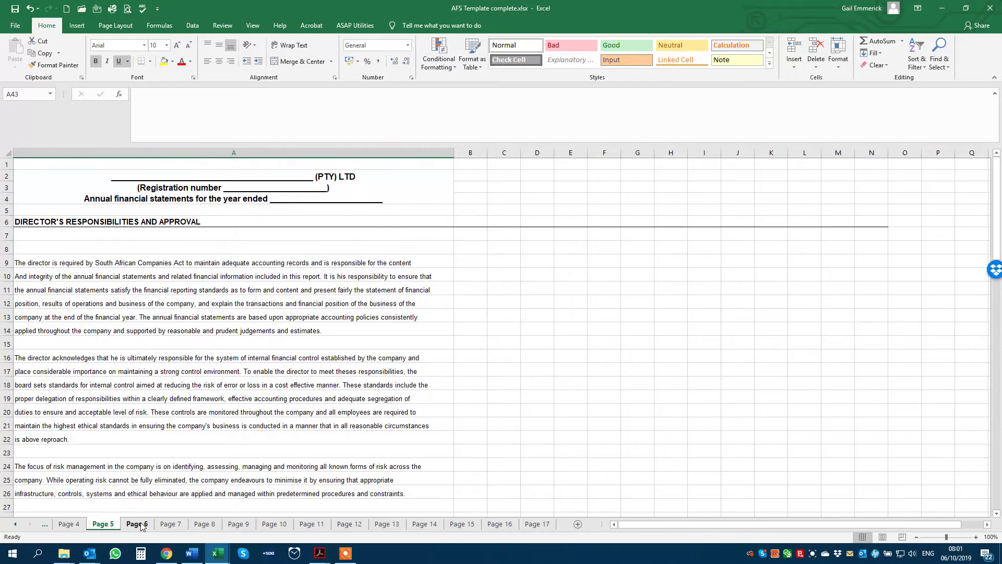
{"action": "left_click", "coordinate": [137, 524]}
{"action": "left_click", "coordinate": [170, 524]}
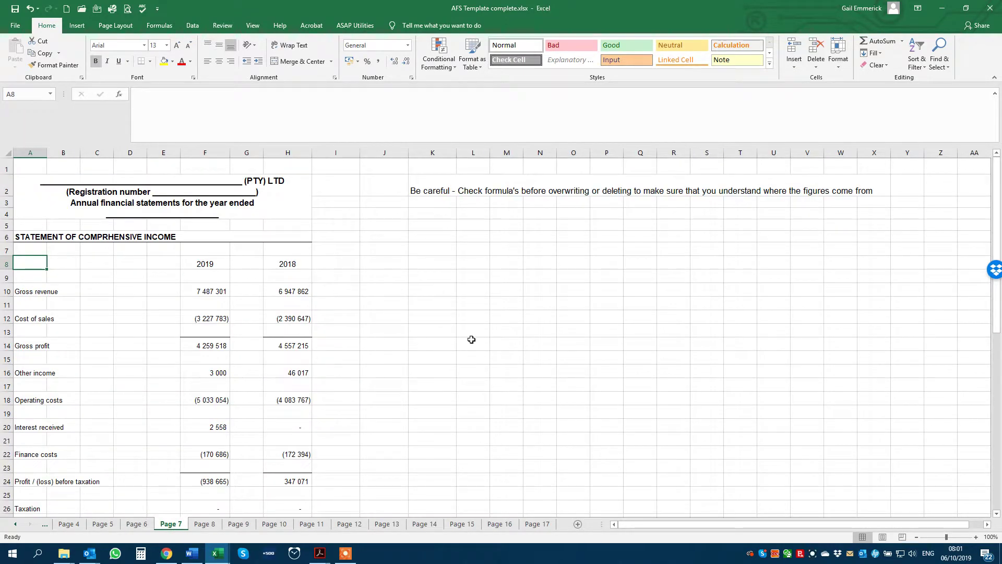
Bring up 2019 Annual Financials Statements.pdf and scroll down to page 5's director signature lines.
{"action": "mouse_move", "coordinate": [320, 559]}
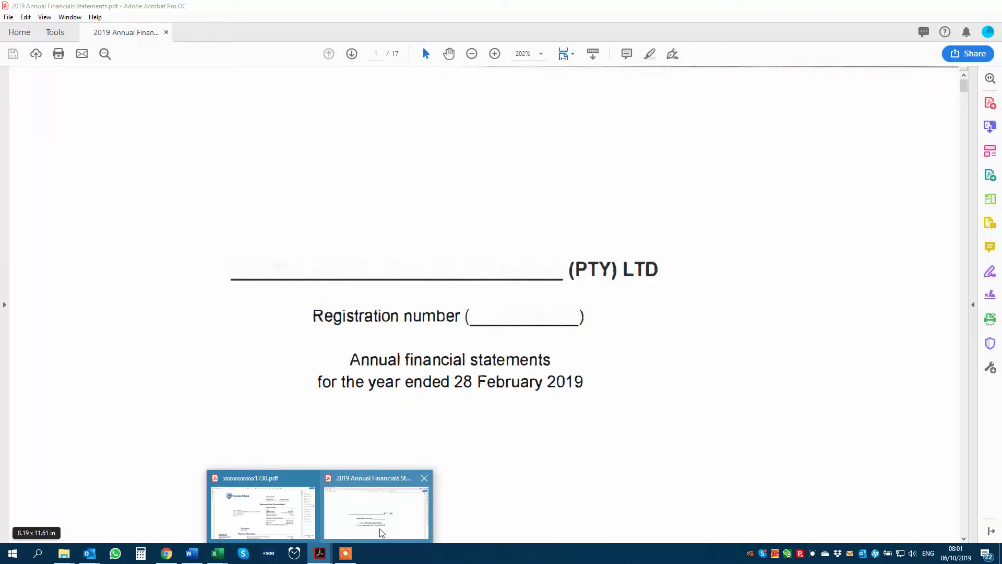
{"action": "left_click", "coordinate": [376, 509]}
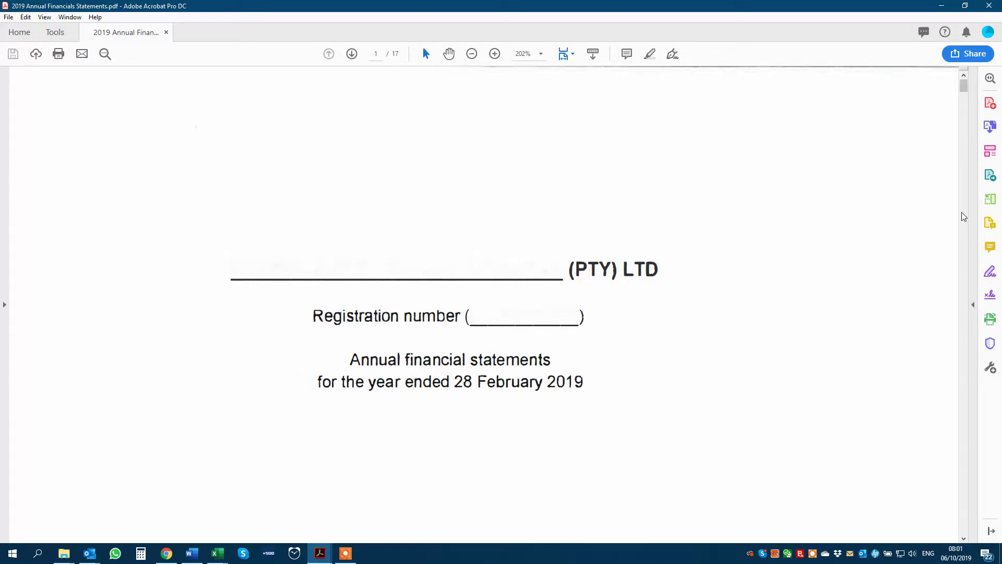
{"action": "scroll", "coordinate": [962, 217], "scroll_direction": "down", "scroll_amount": 10}
{"action": "scroll", "coordinate": [963, 217], "scroll_direction": "down", "scroll_amount": 8}
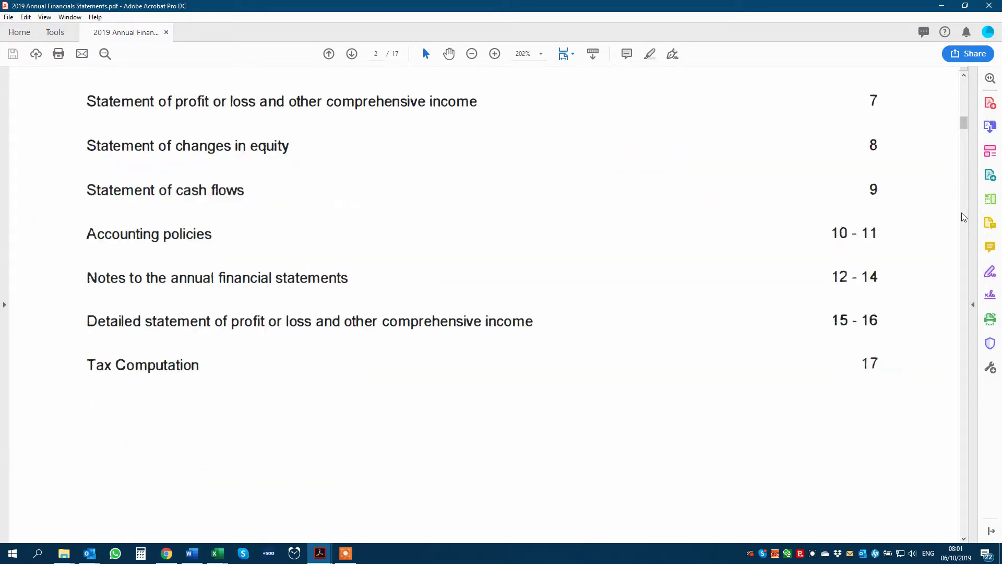
{"action": "scroll", "coordinate": [965, 459], "scroll_direction": "down", "scroll_amount": 10}
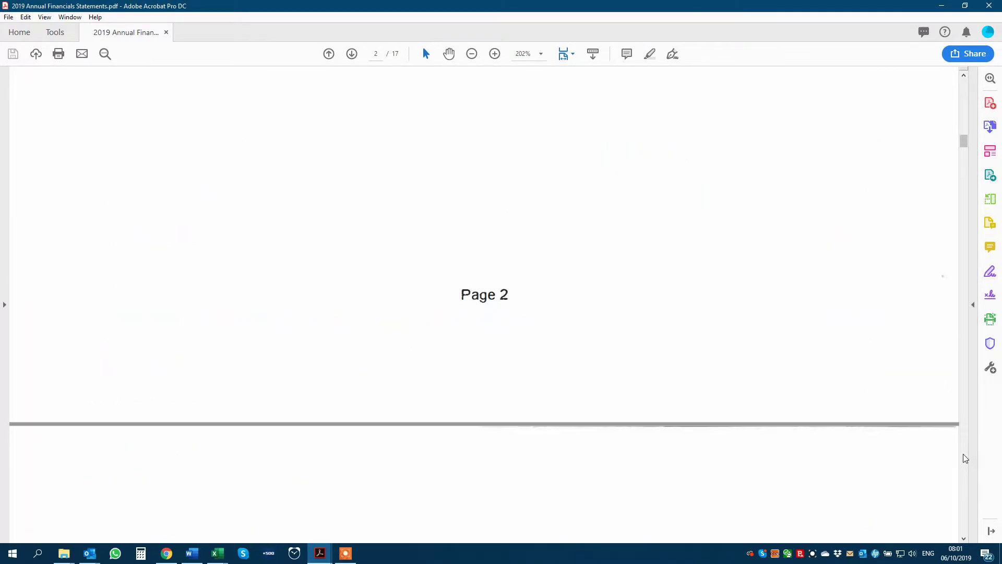
{"action": "scroll", "coordinate": [965, 458], "scroll_direction": "down", "scroll_amount": 15}
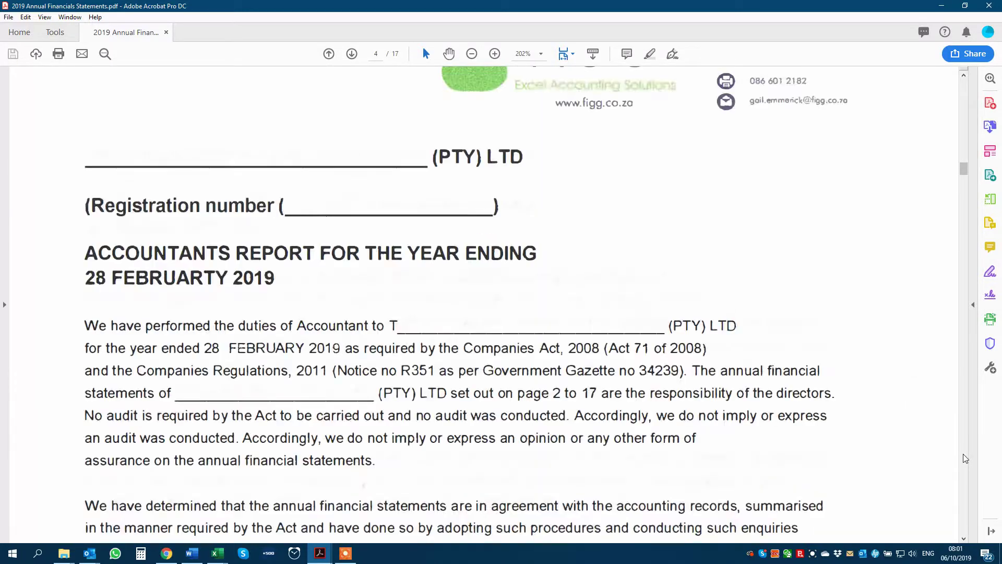
{"action": "scroll", "coordinate": [965, 458], "scroll_direction": "down", "scroll_amount": 10}
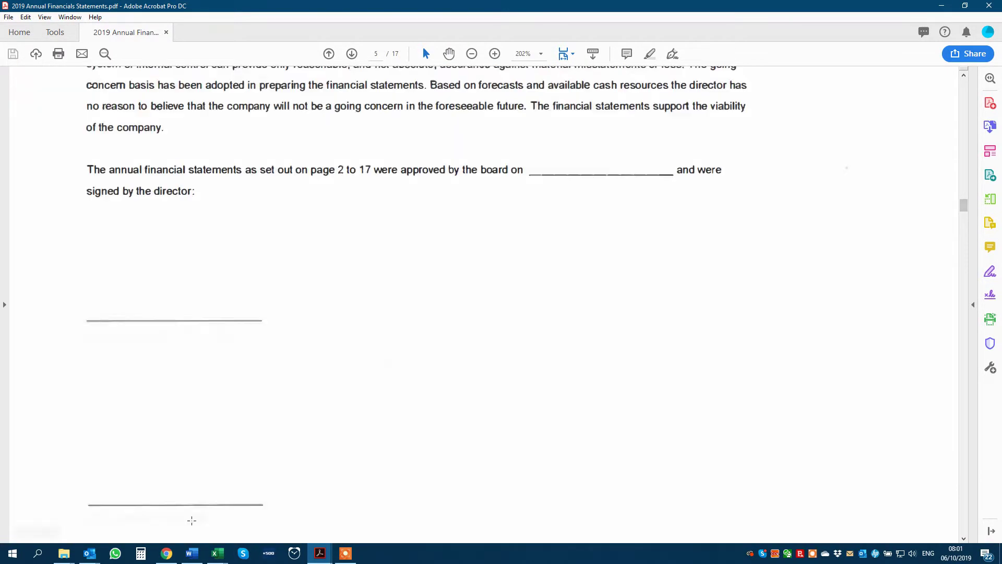
Return to AFS Template empty.xlsx and scroll the sheet tabs right to TB and Details.
{"action": "mouse_move", "coordinate": [218, 558]}
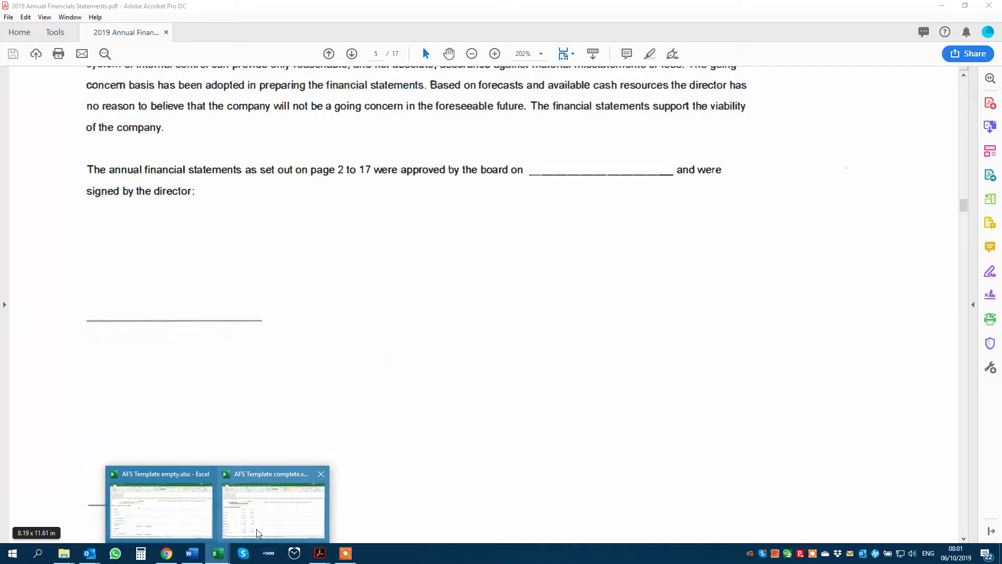
{"action": "left_click", "coordinate": [140, 514]}
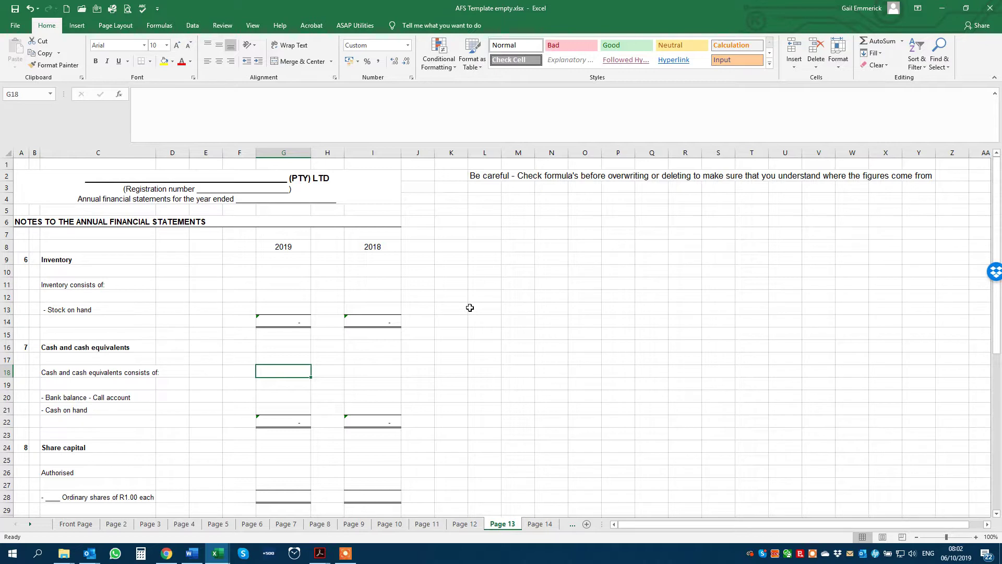
{"action": "left_click", "coordinate": [29, 525]}
{"action": "left_click", "coordinate": [29, 525]}
{"action": "left_click", "coordinate": [30, 525]}
{"action": "left_click", "coordinate": [30, 525]}
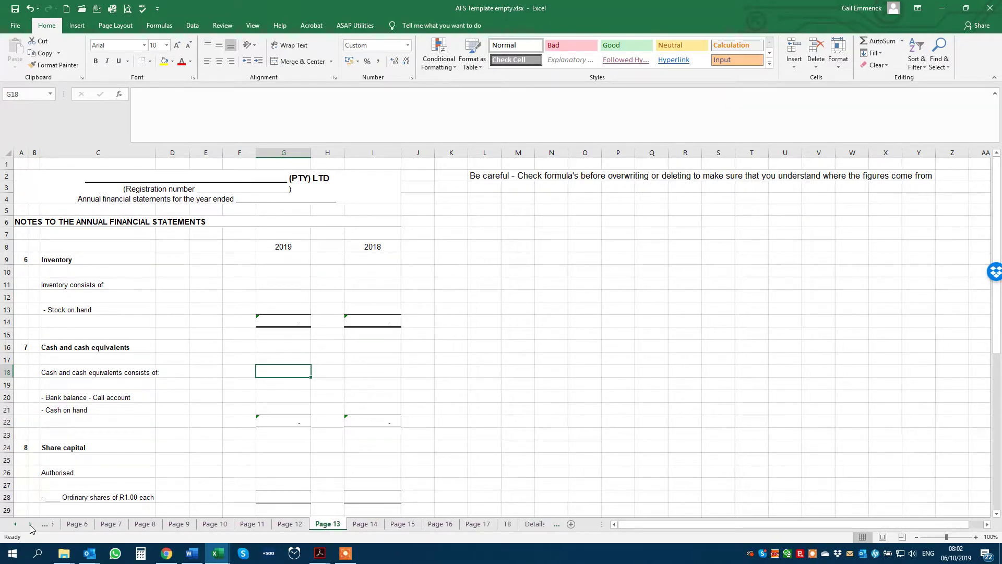
{"action": "left_click", "coordinate": [29, 524]}
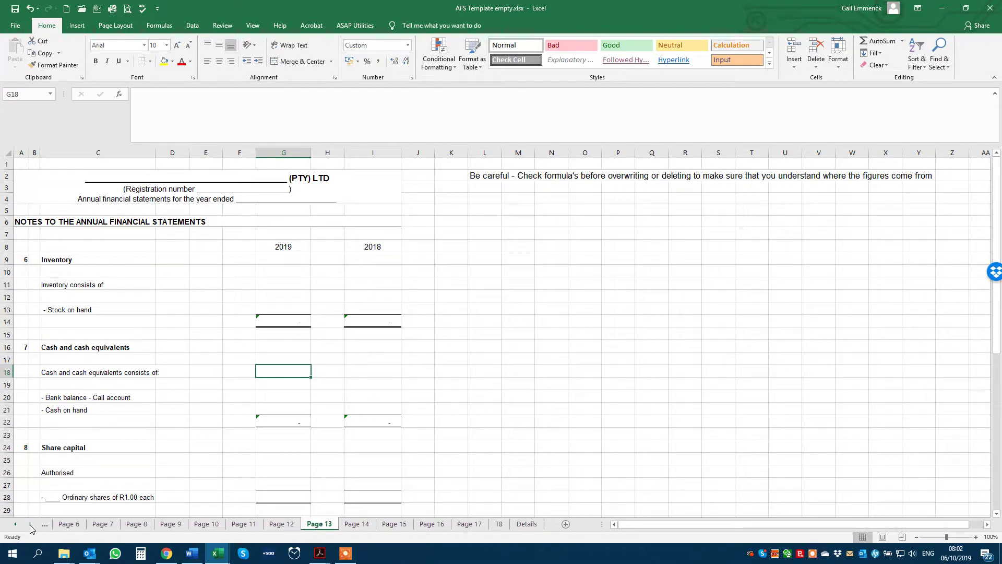
Select cell K13, the 2019 stock on hand cell, and G12.
{"action": "left_click", "coordinate": [451, 312]}
{"action": "left_click", "coordinate": [272, 307]}
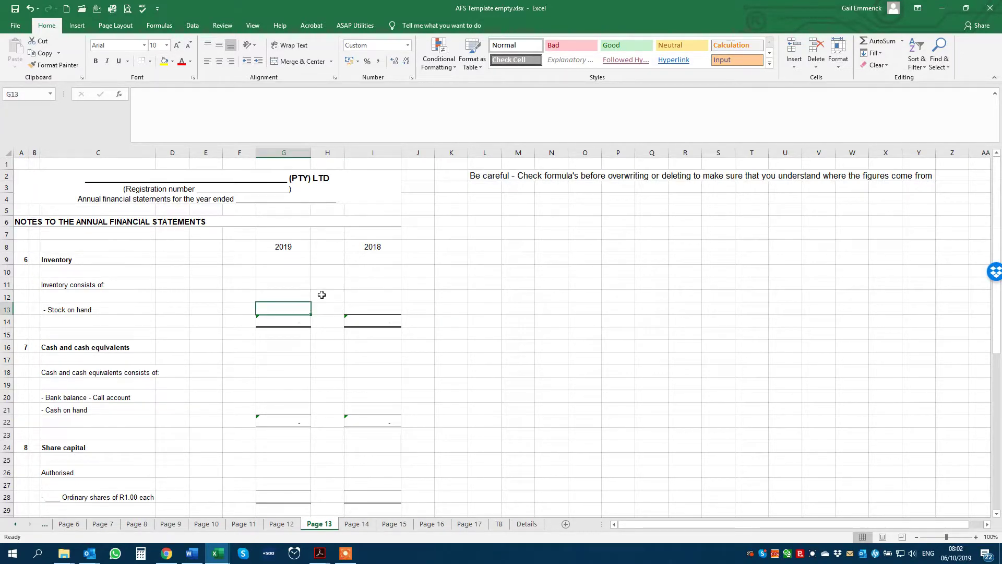
{"action": "left_click", "coordinate": [267, 293]}
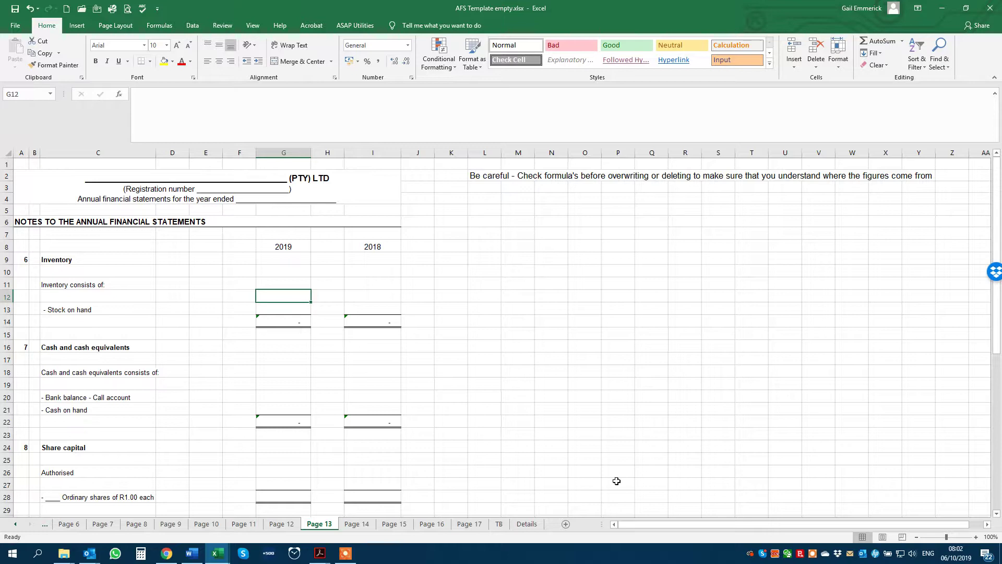
{"action": "left_click", "coordinate": [528, 524]}
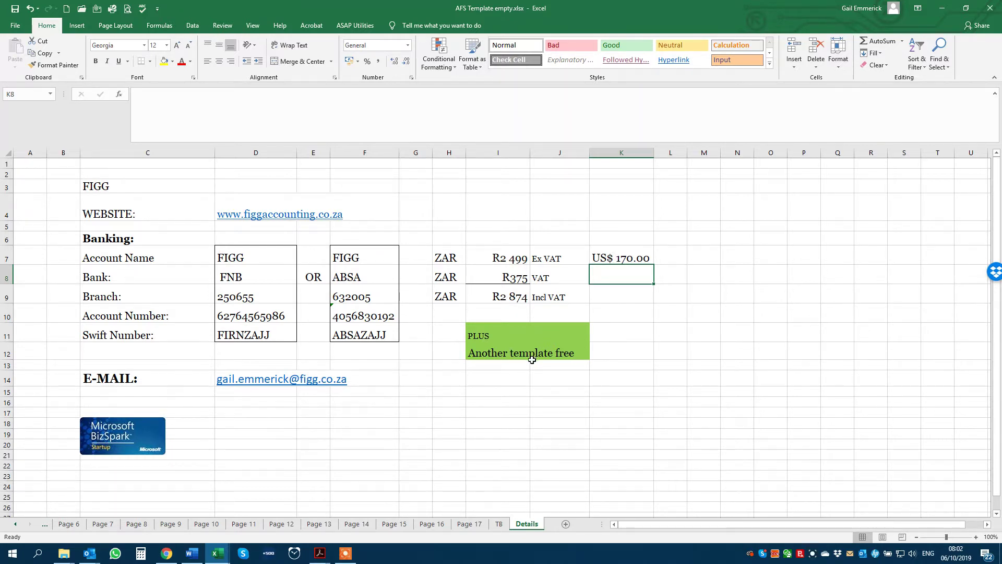
{"action": "left_click", "coordinate": [500, 374]}
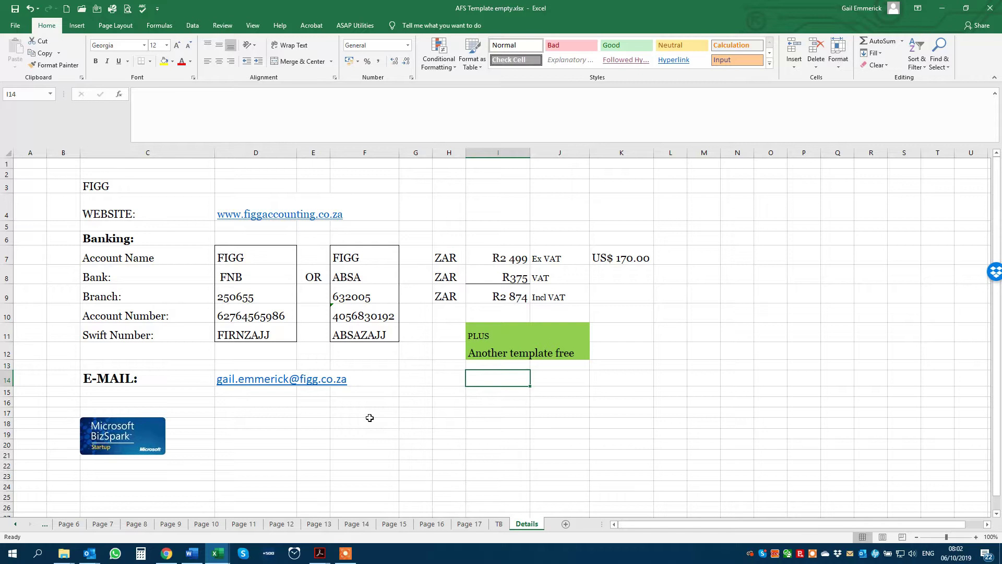
{"action": "left_click", "coordinate": [414, 380]}
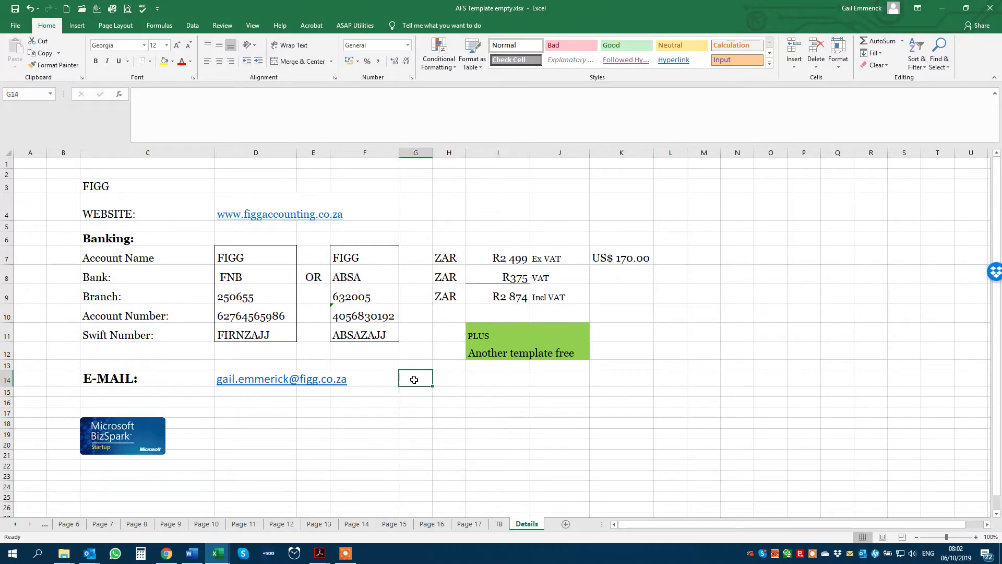
{"action": "left_click", "coordinate": [265, 395]}
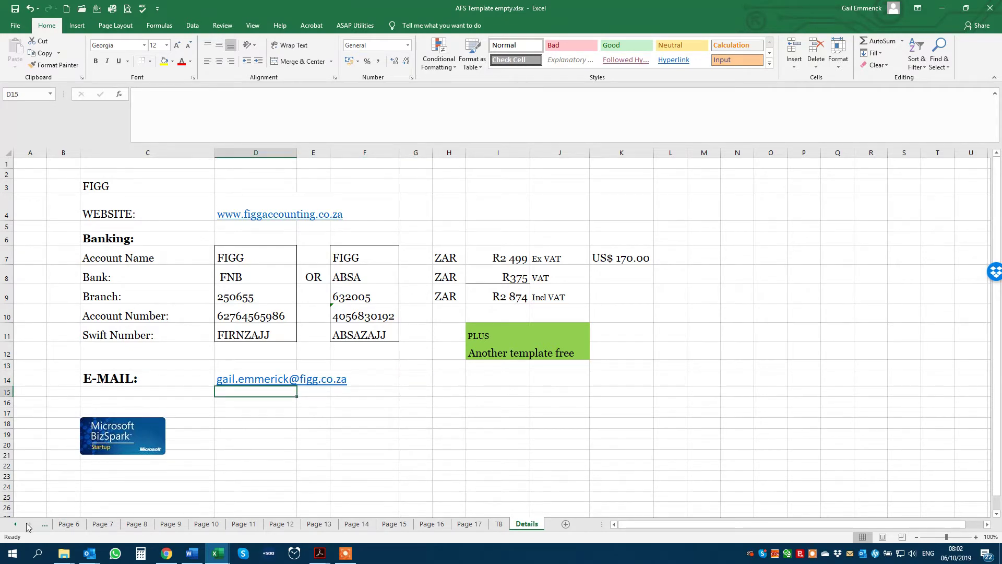
{"action": "left_click", "coordinate": [14, 528]}
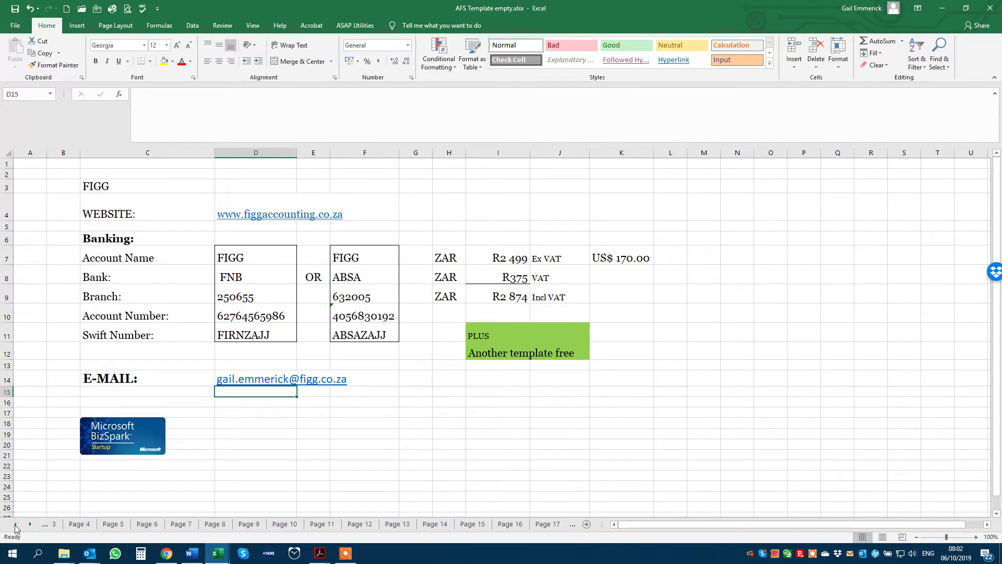
{"action": "left_click", "coordinate": [250, 421]}
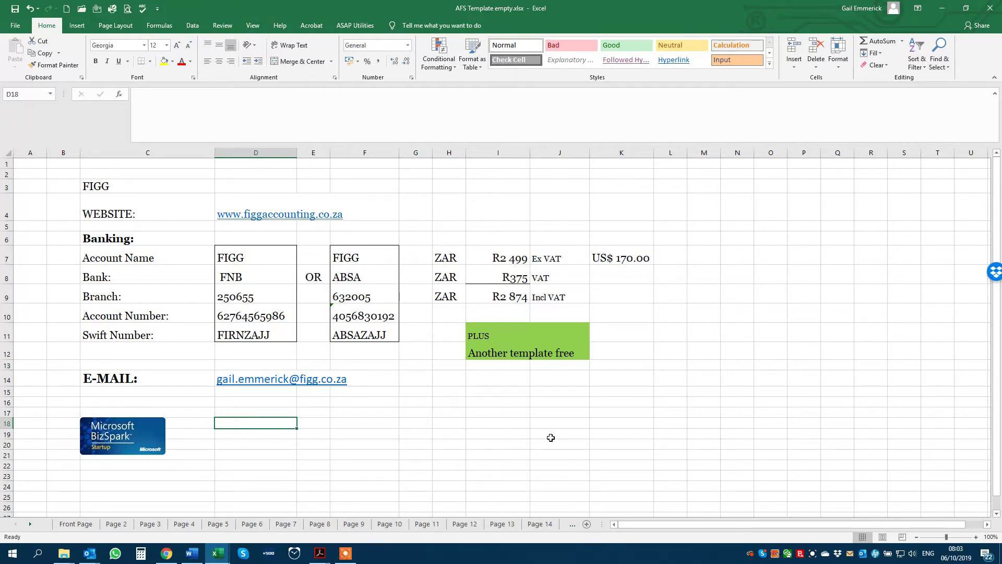
{"action": "left_click", "coordinate": [258, 432]}
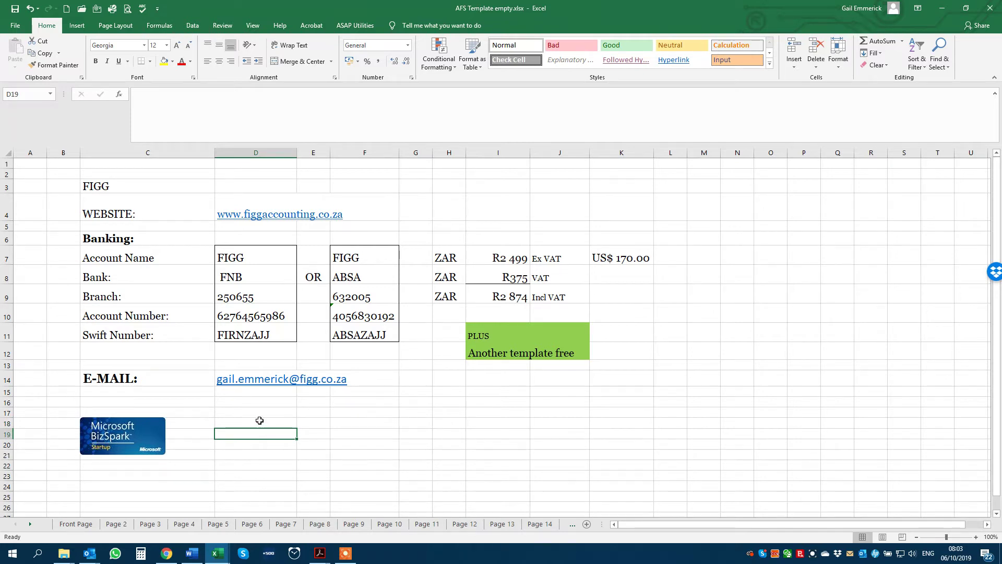
{"action": "left_click", "coordinate": [260, 420]}
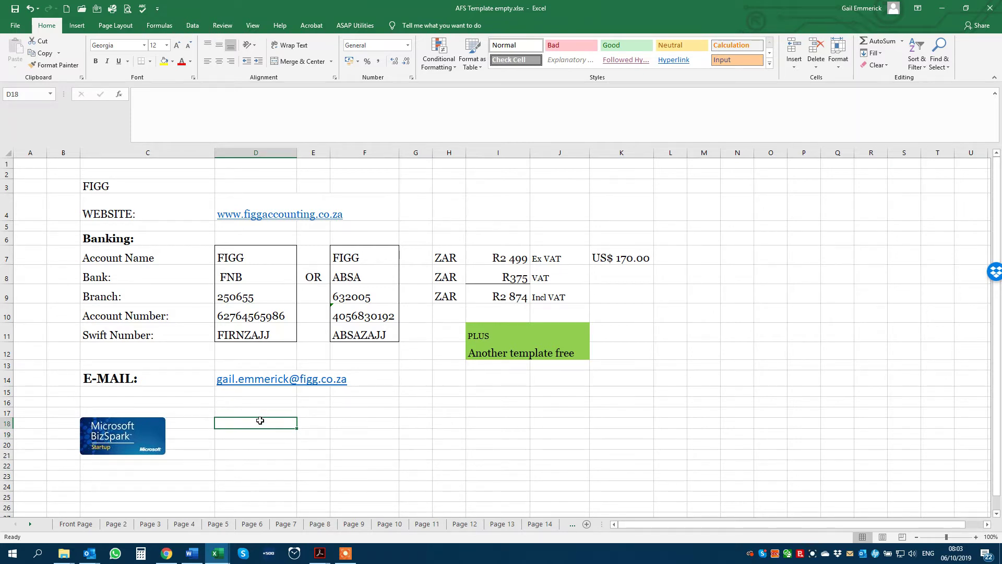
{"action": "left_click", "coordinate": [311, 421]}
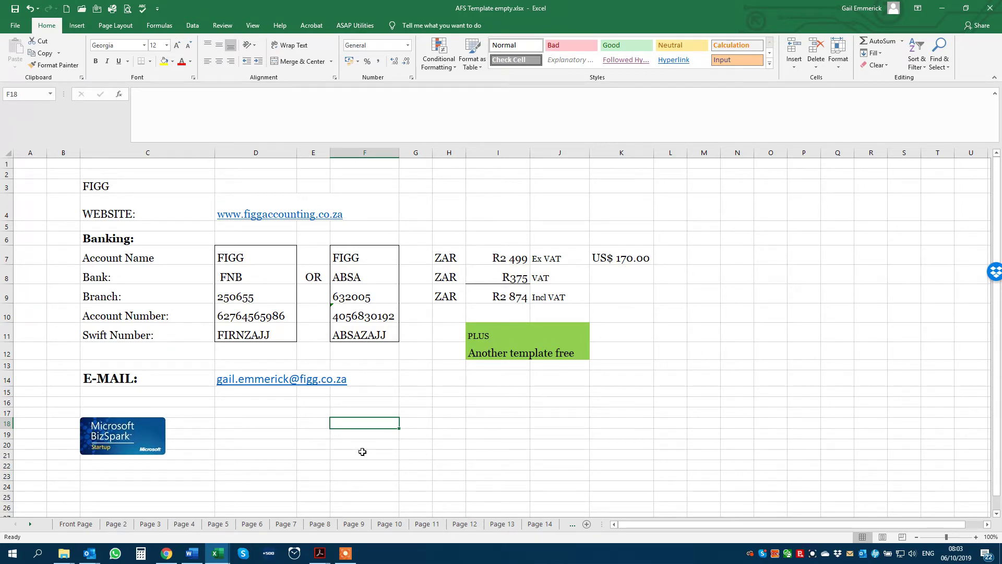
{"action": "left_click", "coordinate": [259, 434]}
{"action": "left_click", "coordinate": [247, 444]}
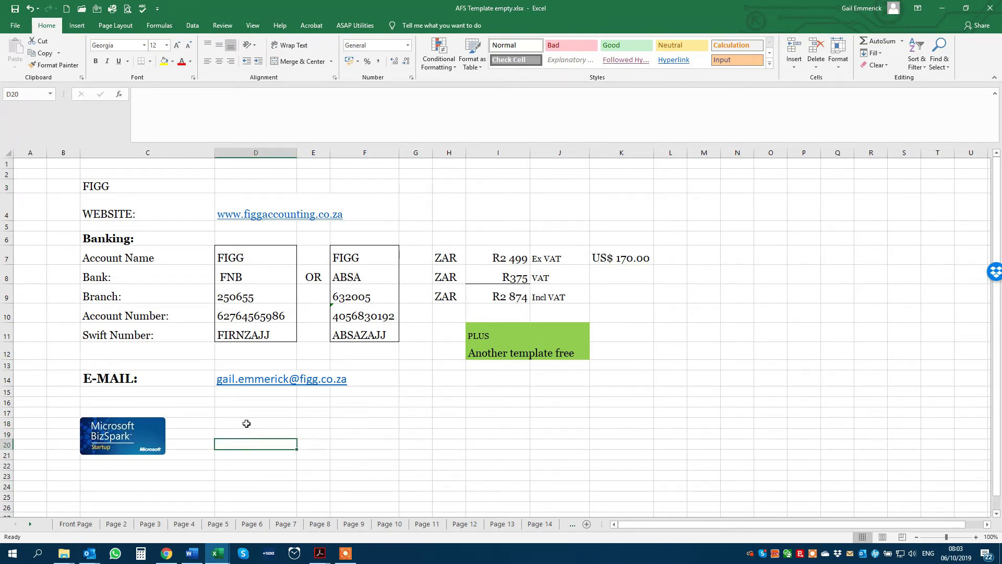
{"action": "left_click", "coordinate": [246, 423]}
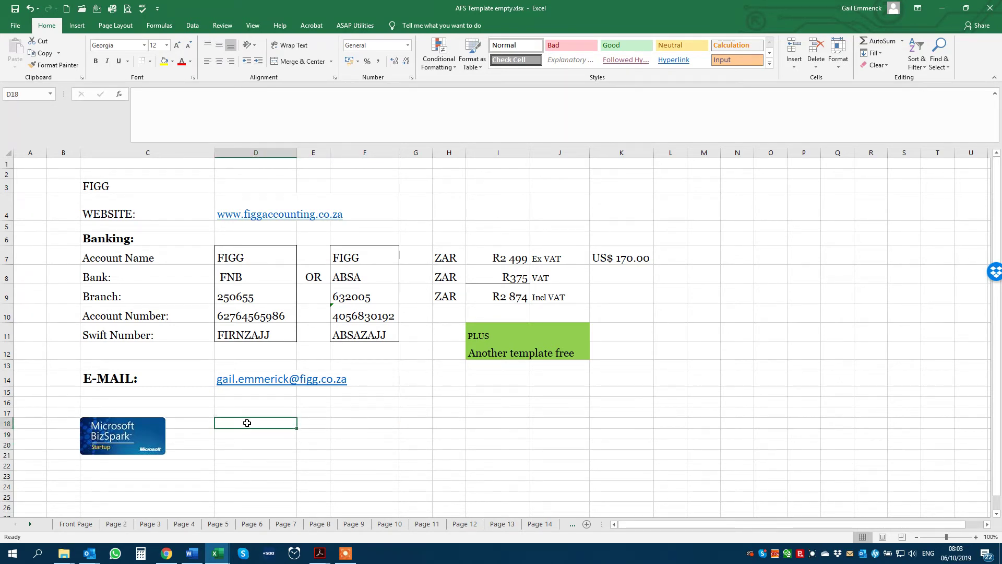
{"action": "left_click", "coordinate": [315, 424]}
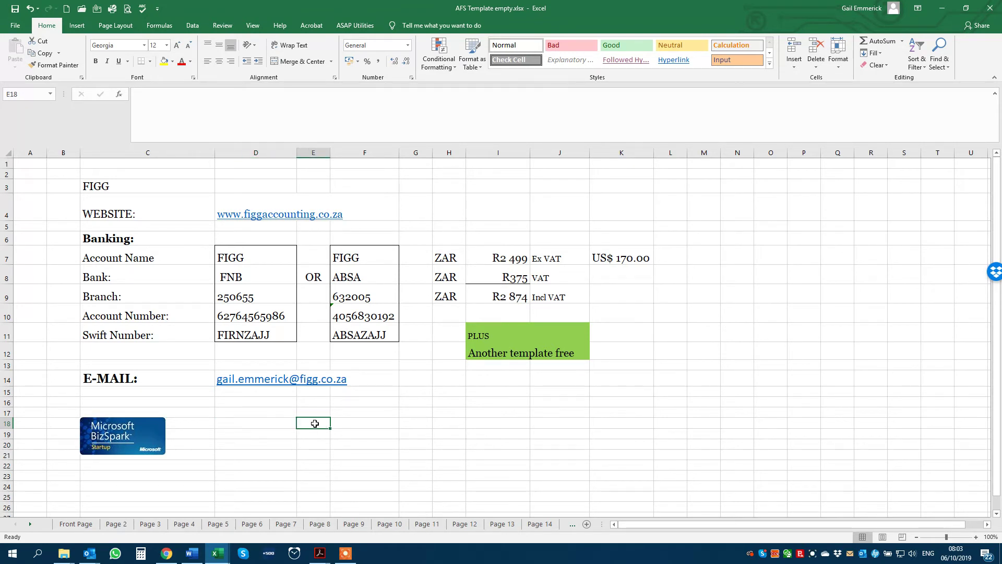
{"action": "left_click", "coordinate": [267, 423]}
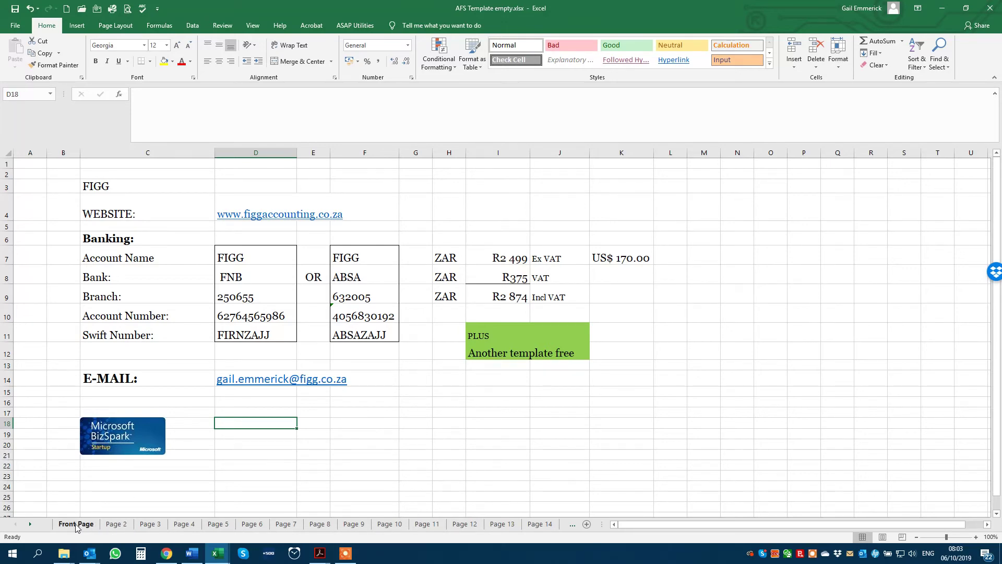
Check the Page 2 index, then show the blank Front Page cover sheet with its 28 February year-end line.
{"action": "left_click", "coordinate": [118, 525]}
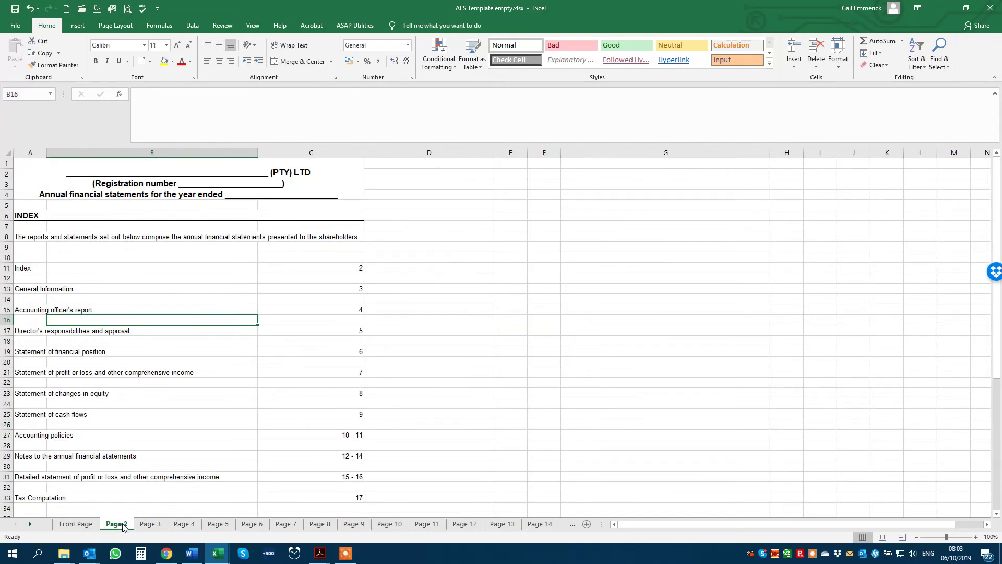
{"action": "left_click", "coordinate": [92, 526]}
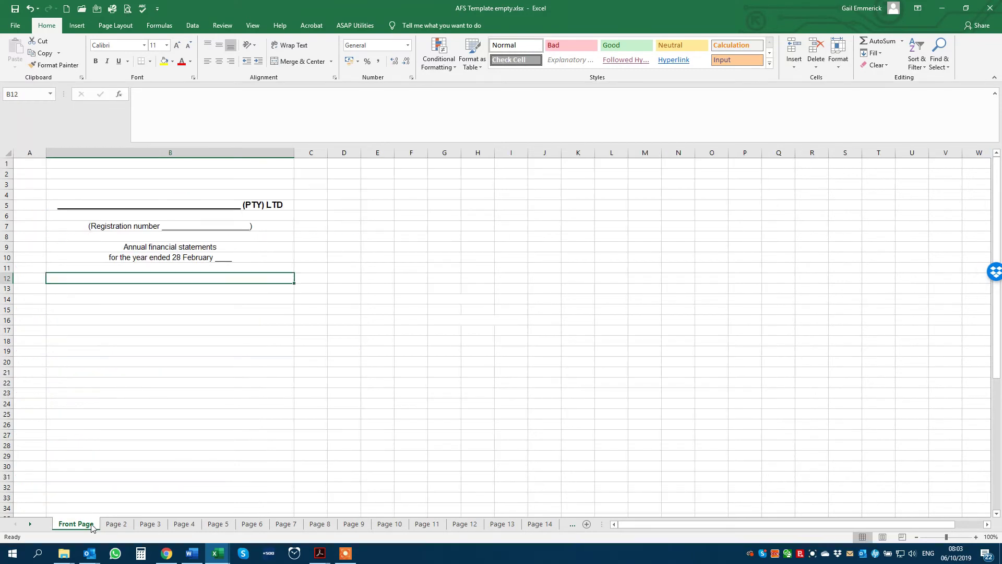